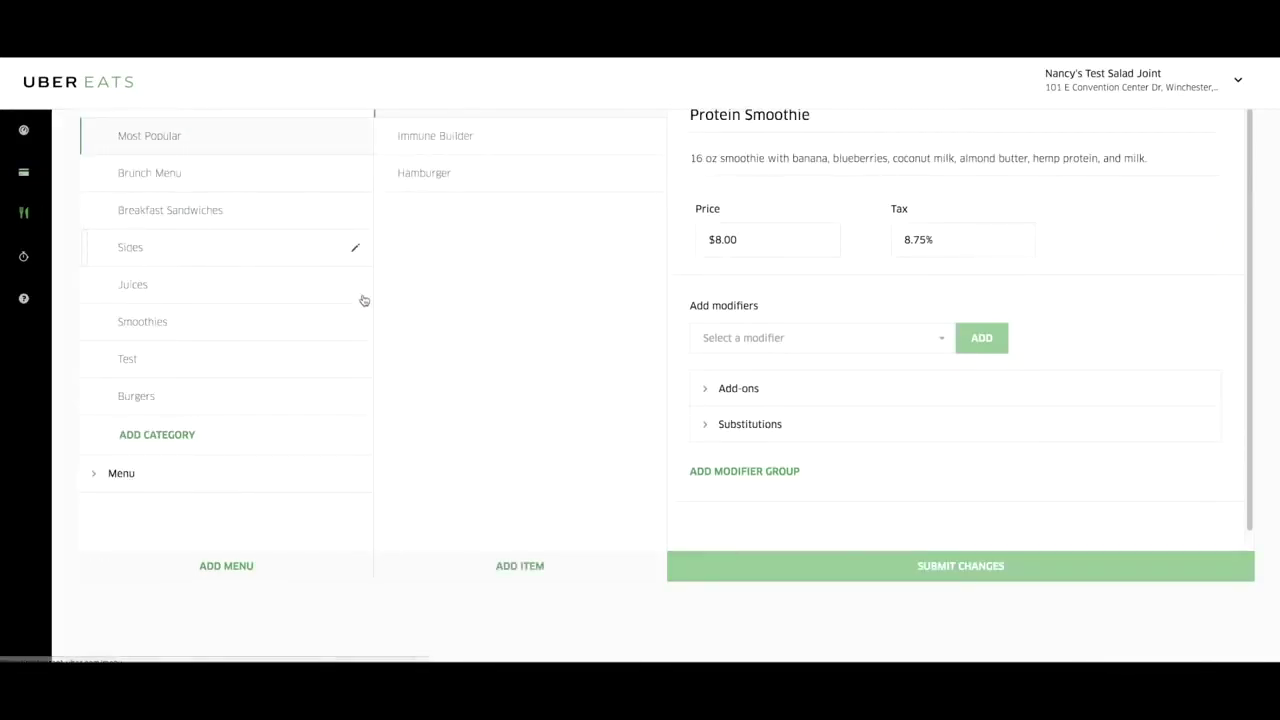
Keep the Brunch menu's availability at every day, 09:00 AM–02:00 PM, and submit it
scroll(360, 310, up, 3)
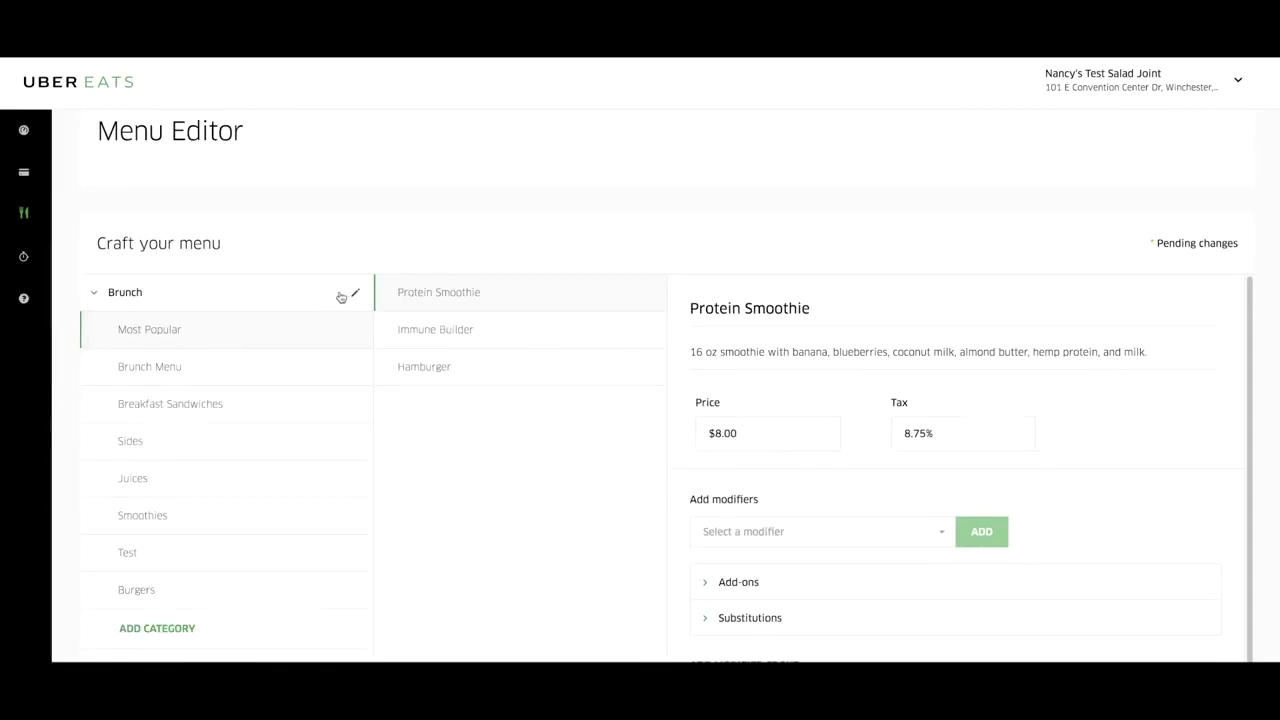
click(341, 297)
click(355, 293)
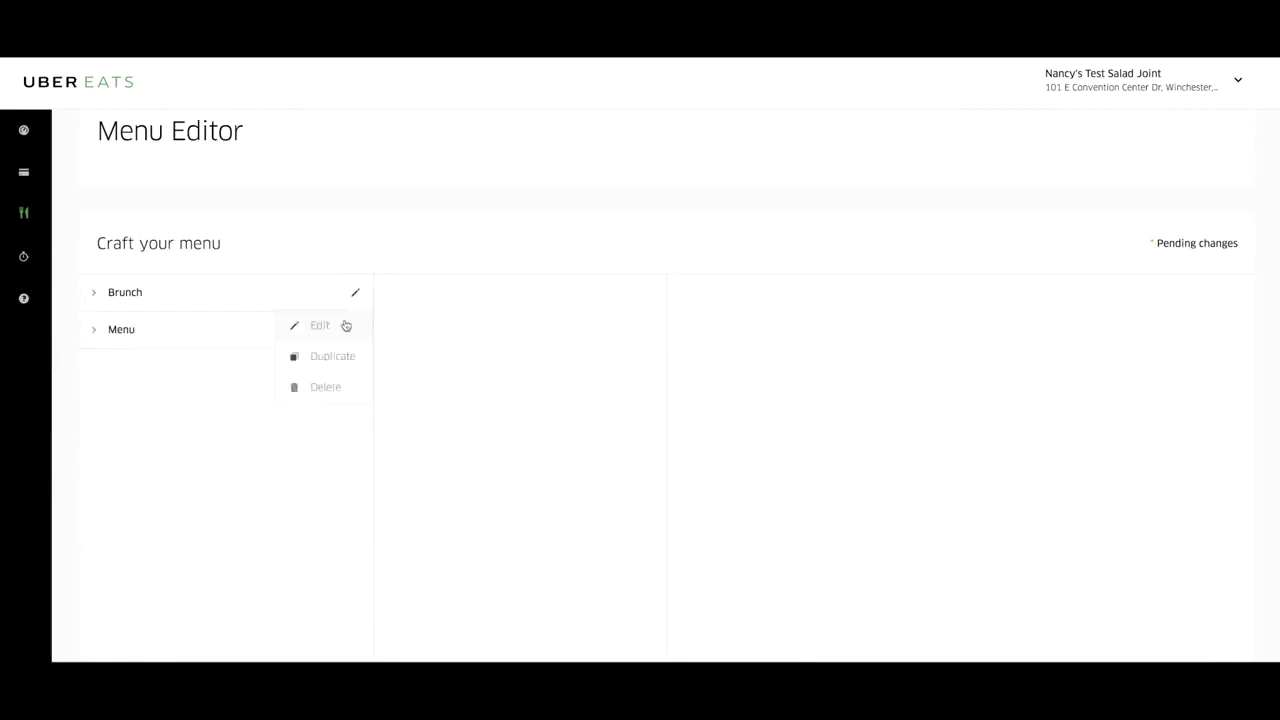
click(345, 325)
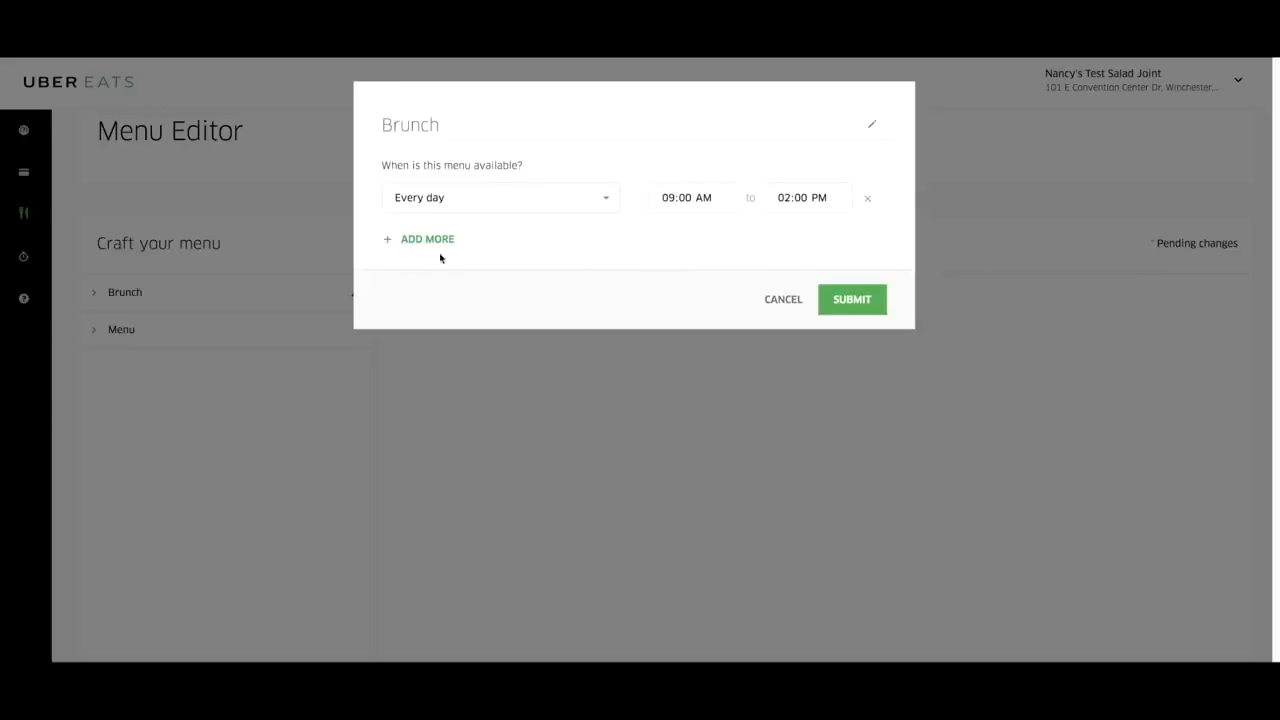
click(611, 204)
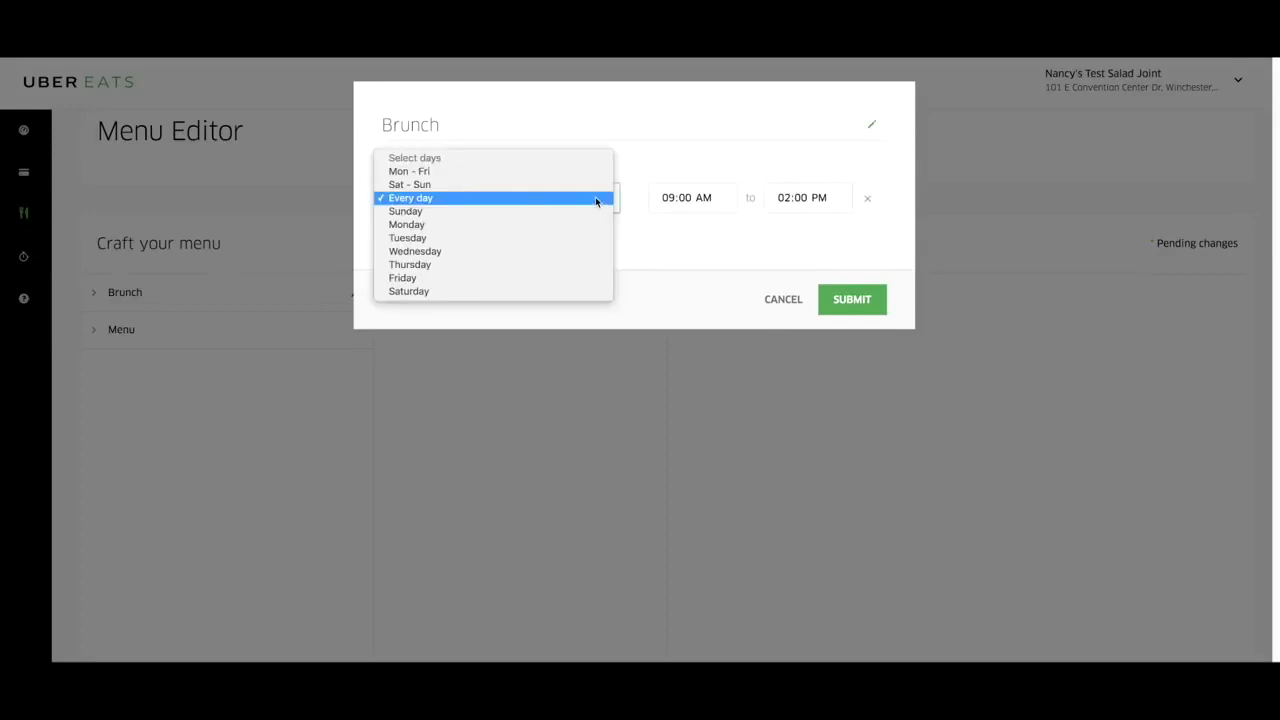
click(597, 198)
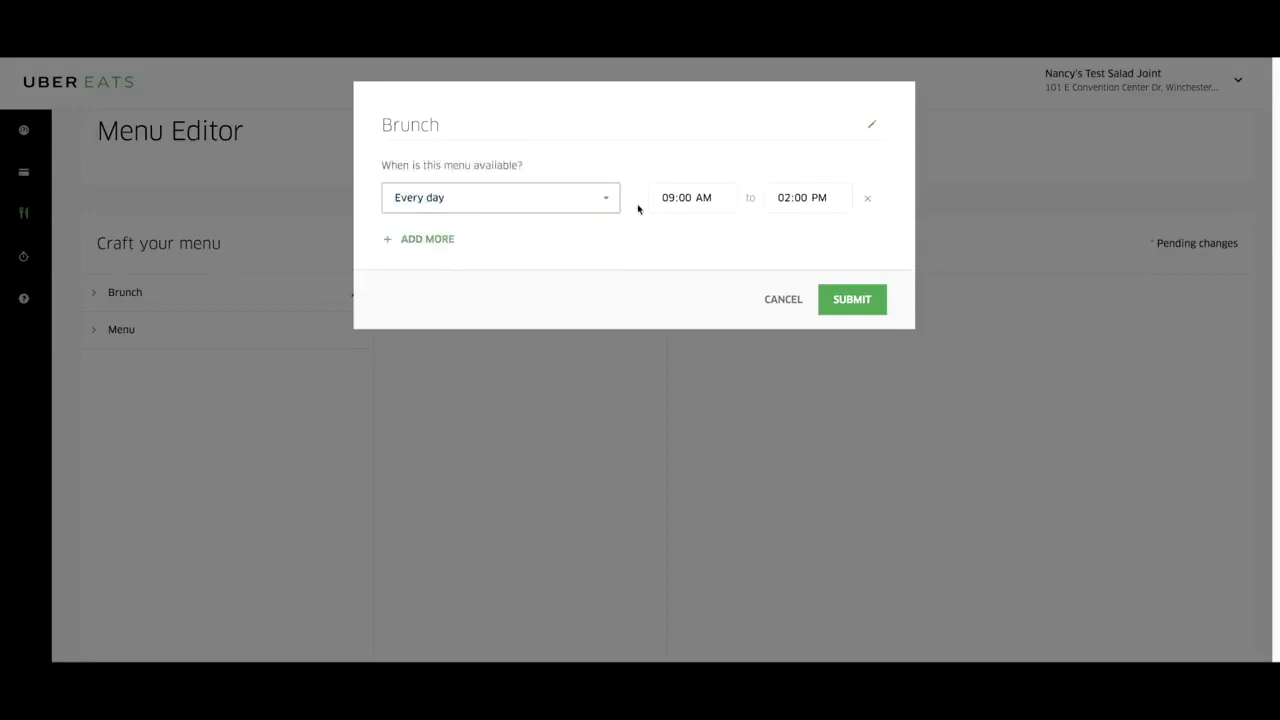
click(852, 301)
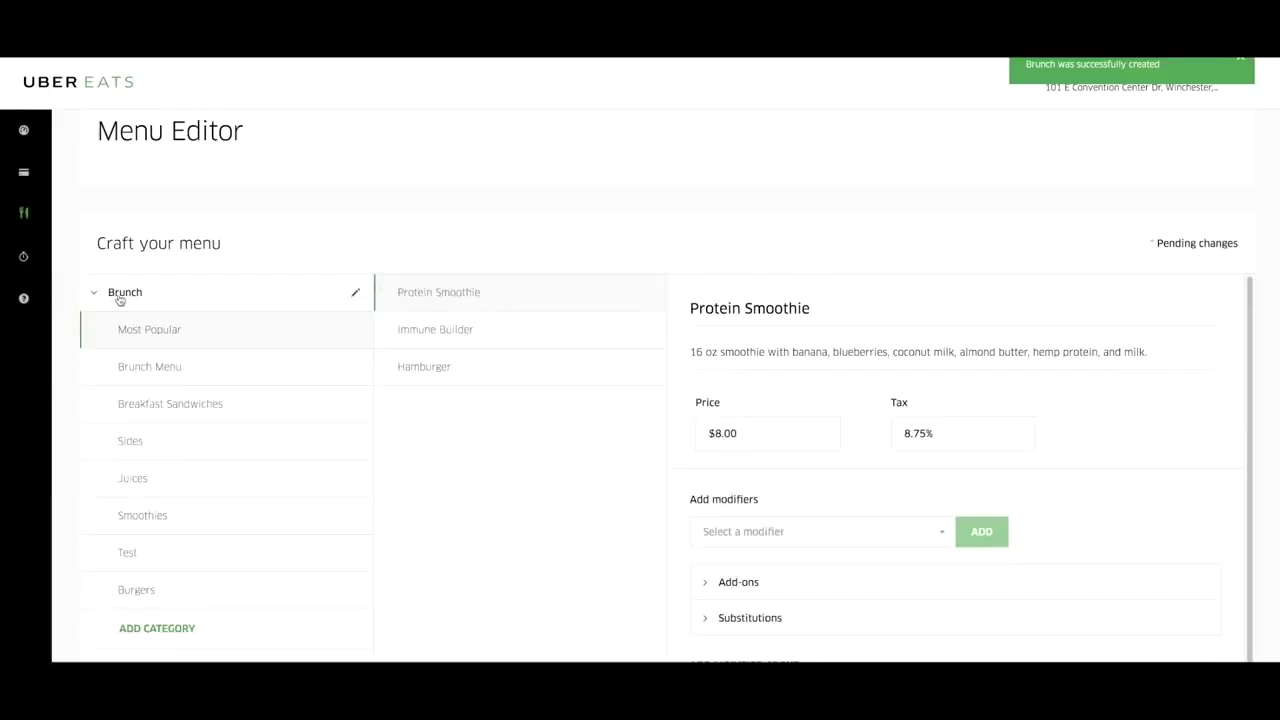
Add a new Burgers category to Brunch, then choose Delete on the first Burgers row
scroll(340, 320, down, 2)
click(168, 560)
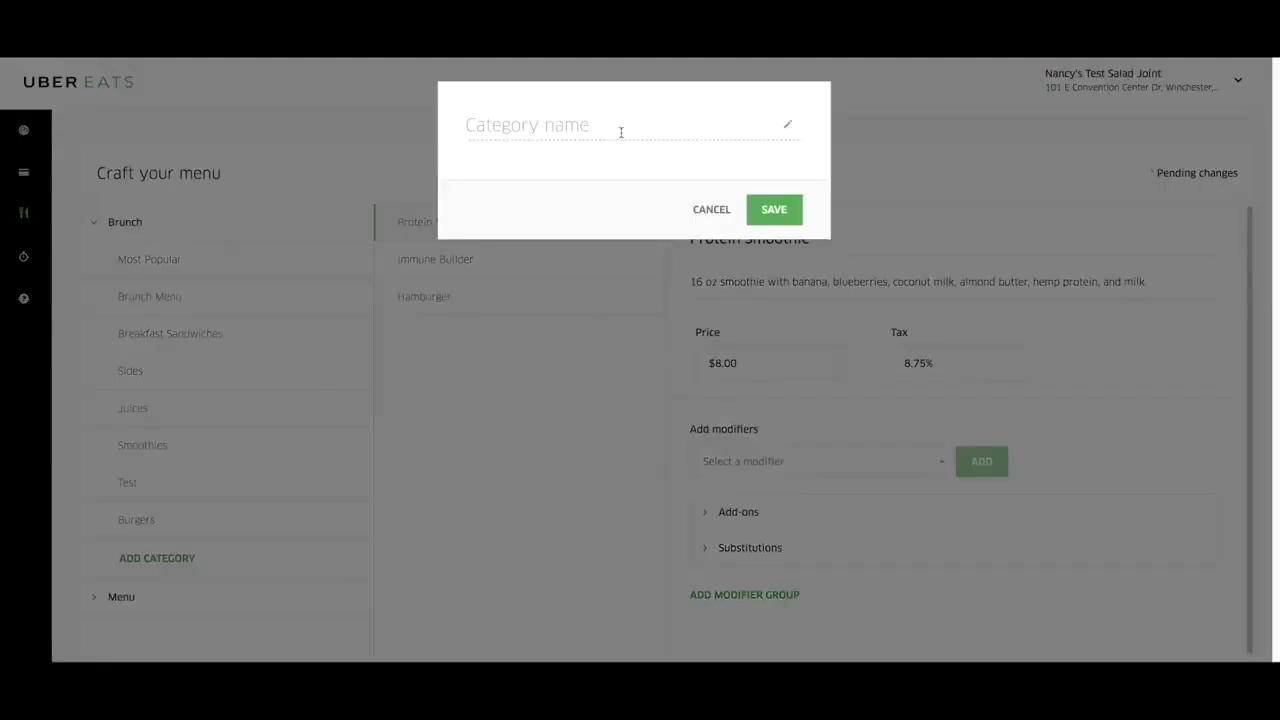
text(Burgers)
click(798, 222)
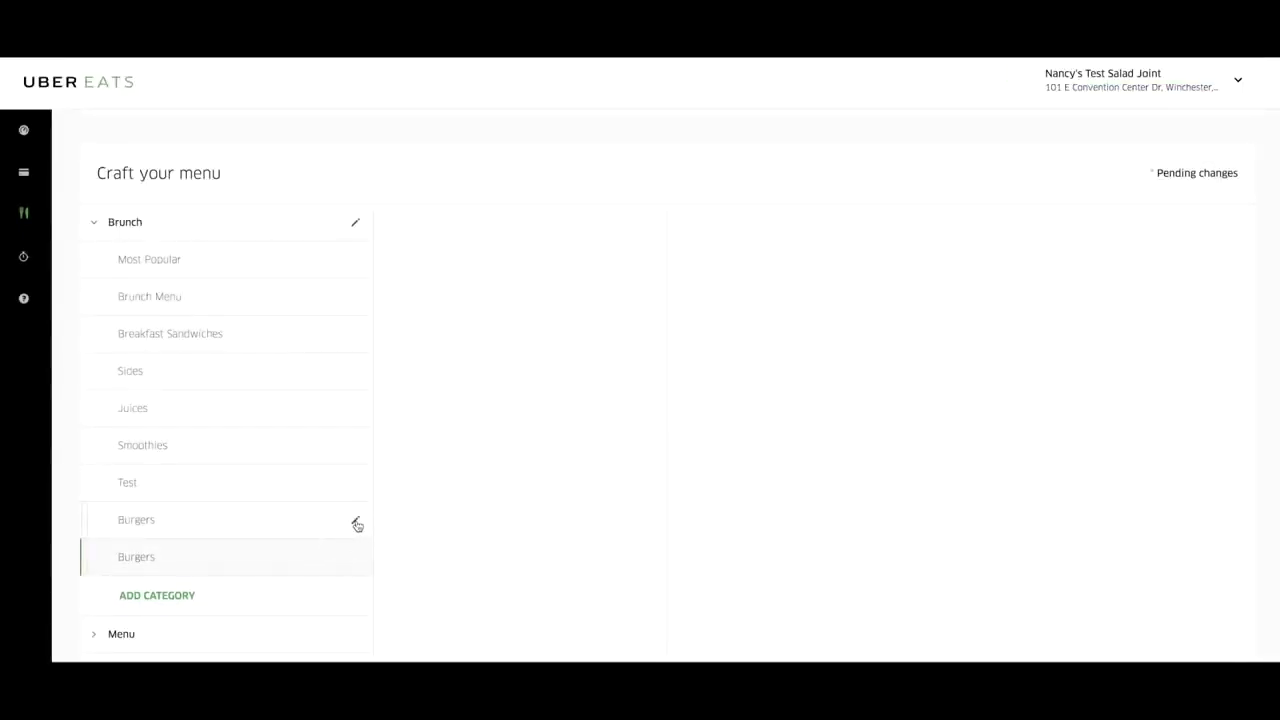
click(356, 523)
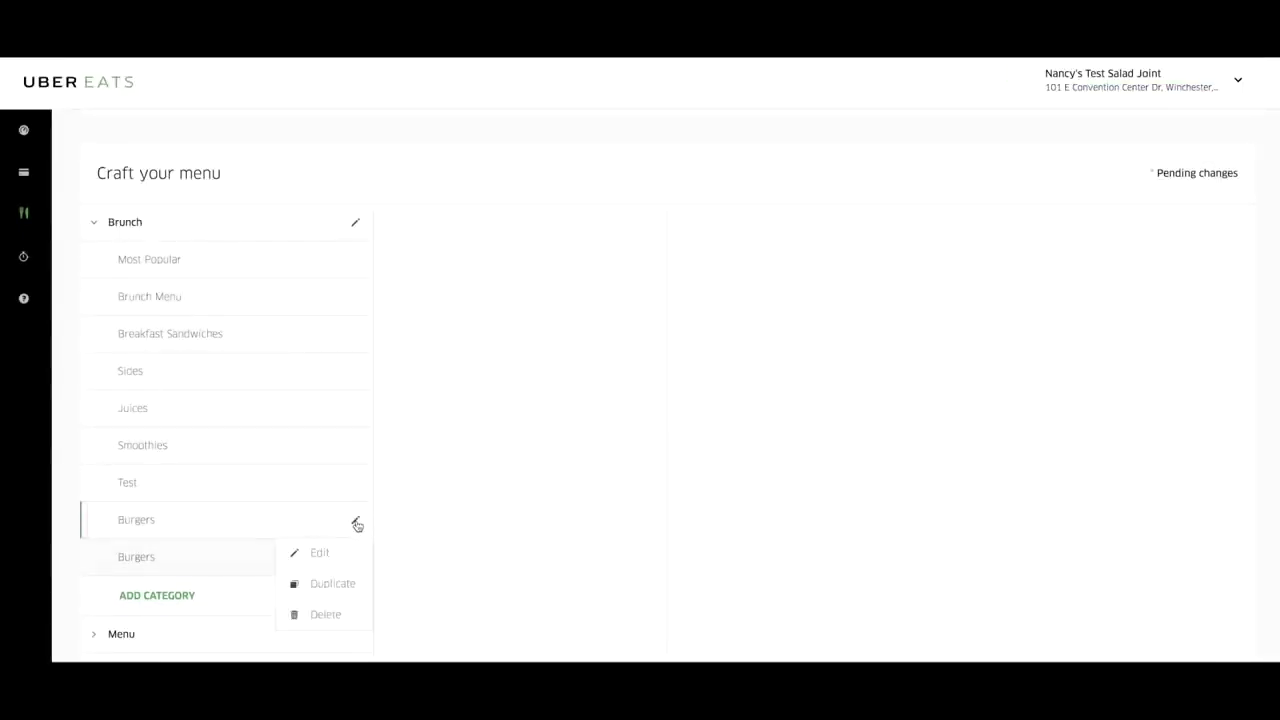
click(341, 617)
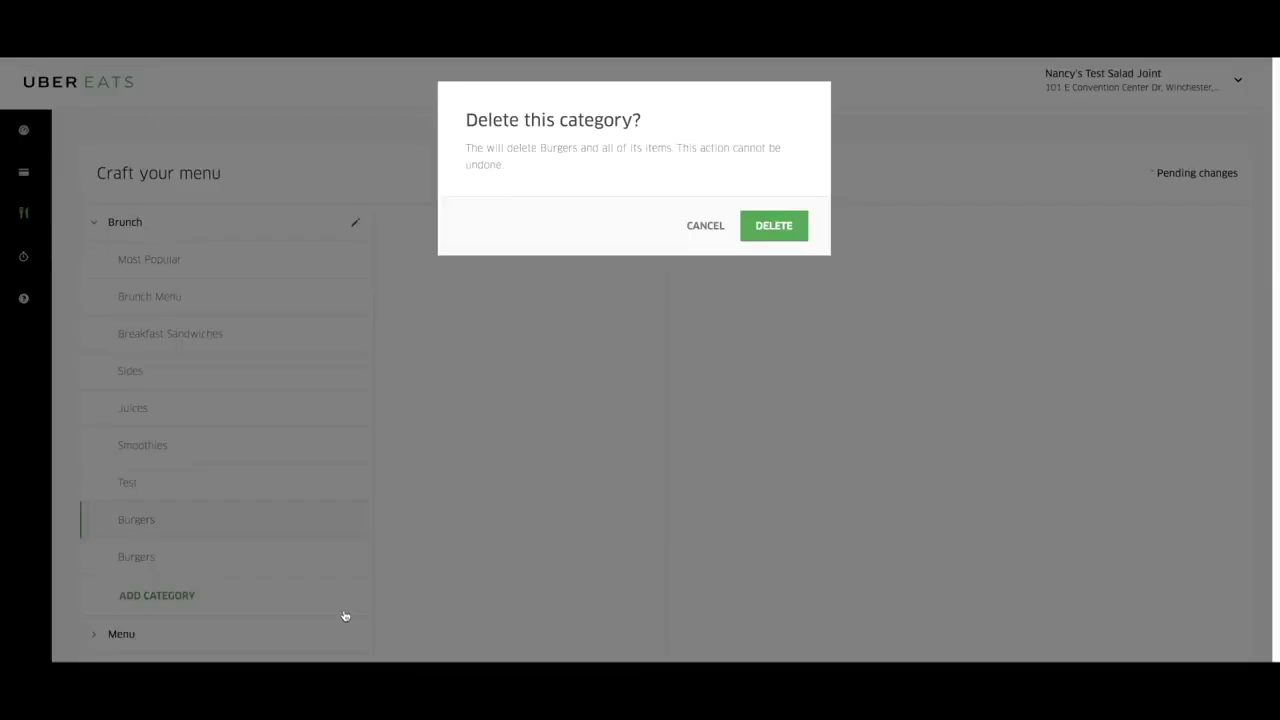
Confirm deleting the duplicate Burgers category and start a new item in Burgers
click(780, 227)
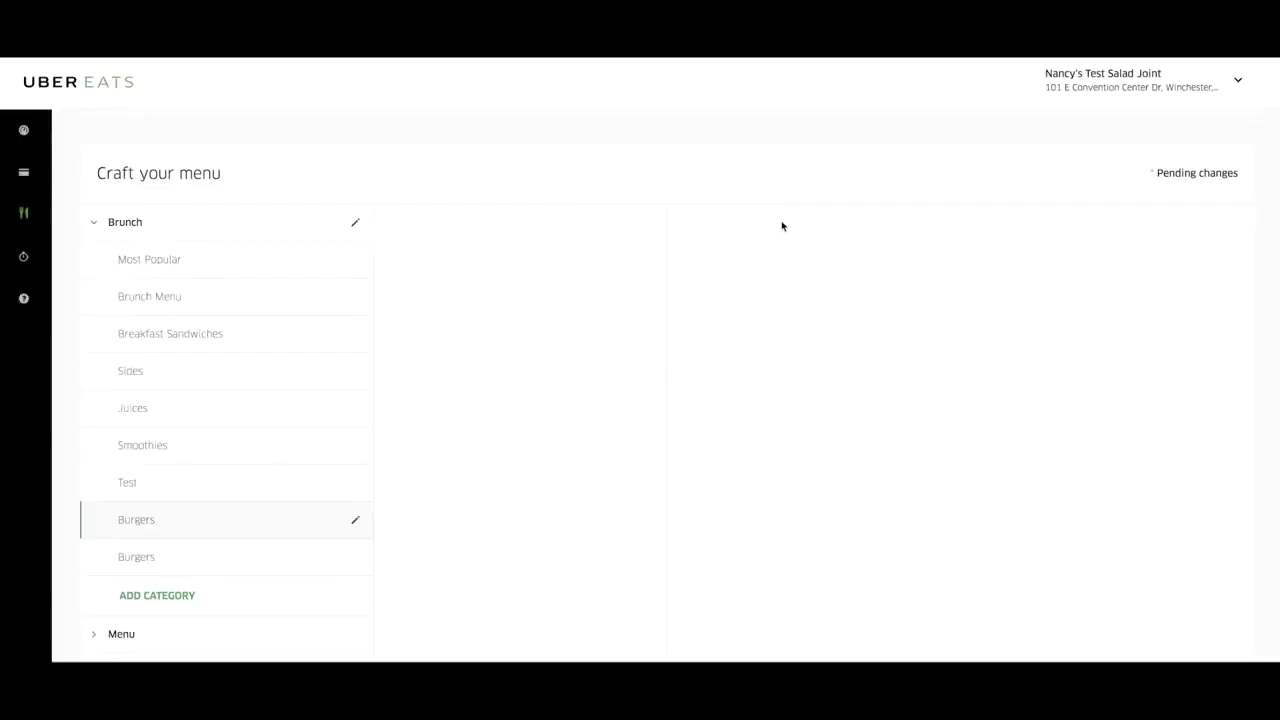
click(286, 527)
scroll(511, 520, down, 2)
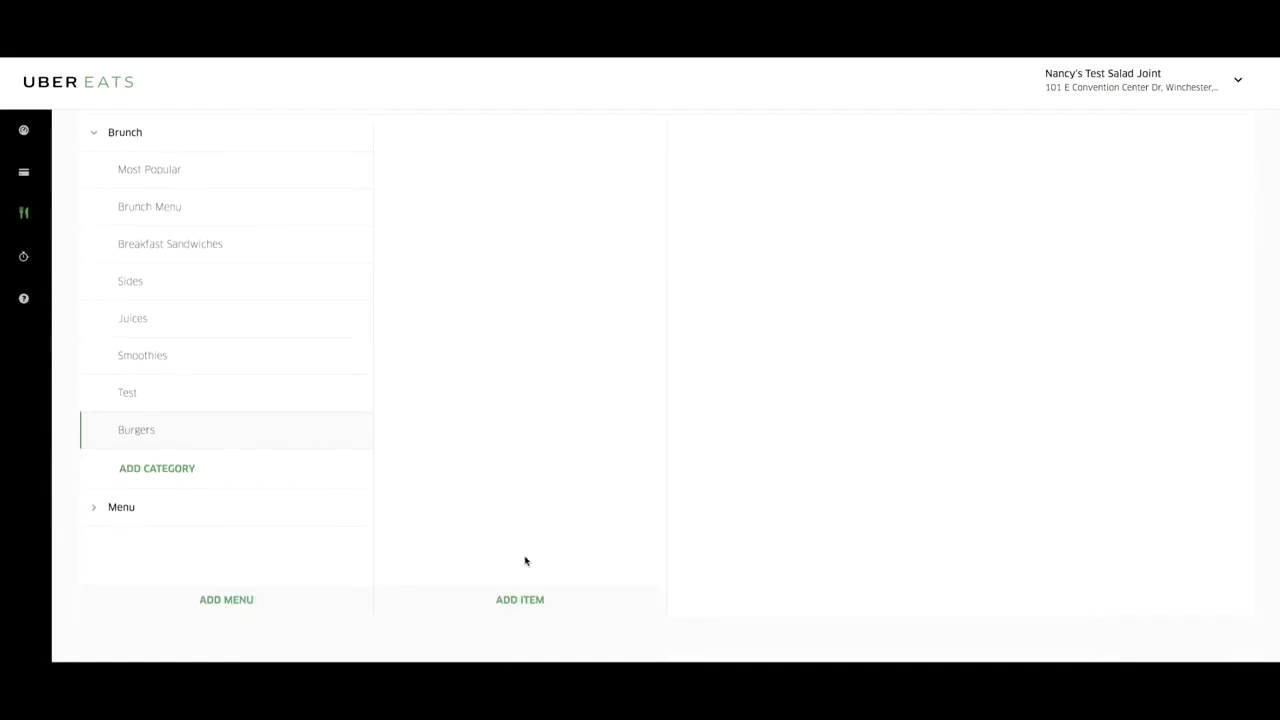
click(537, 603)
scroll(560, 420, up, 1)
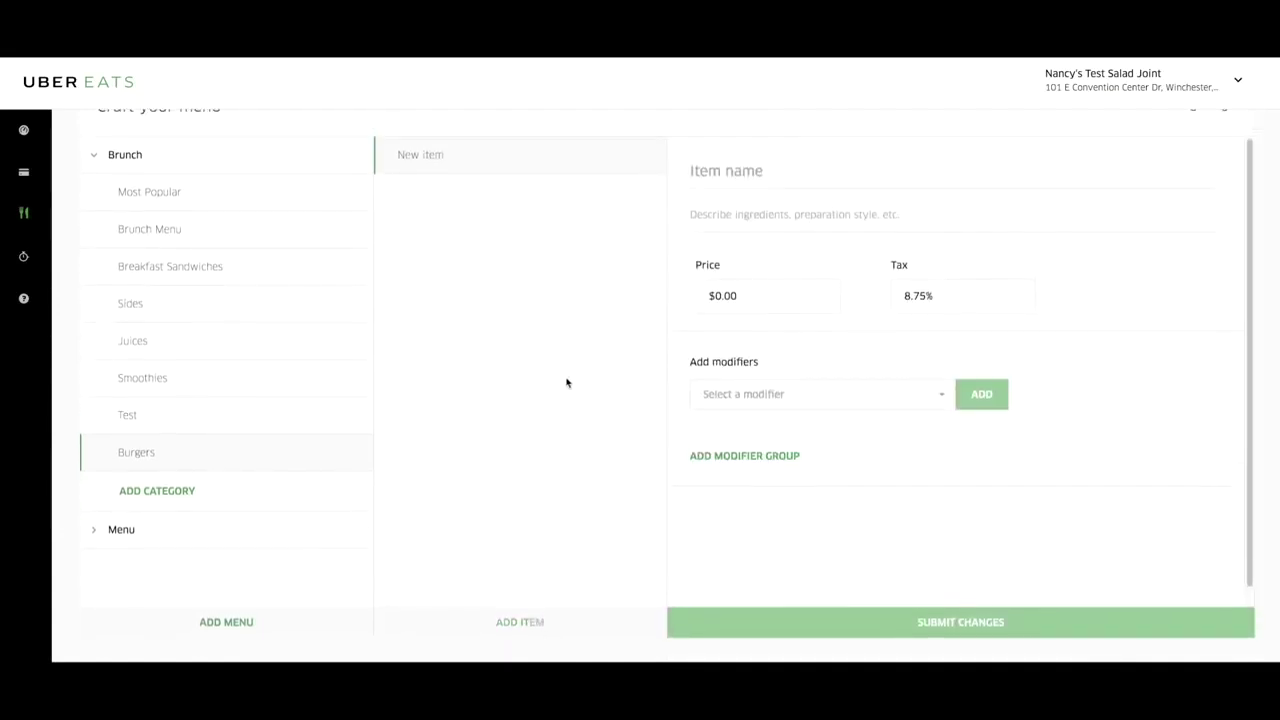
Name the item Hamburger with an Angus beef description, priced $5.00 with 8.25% tax
click(760, 214)
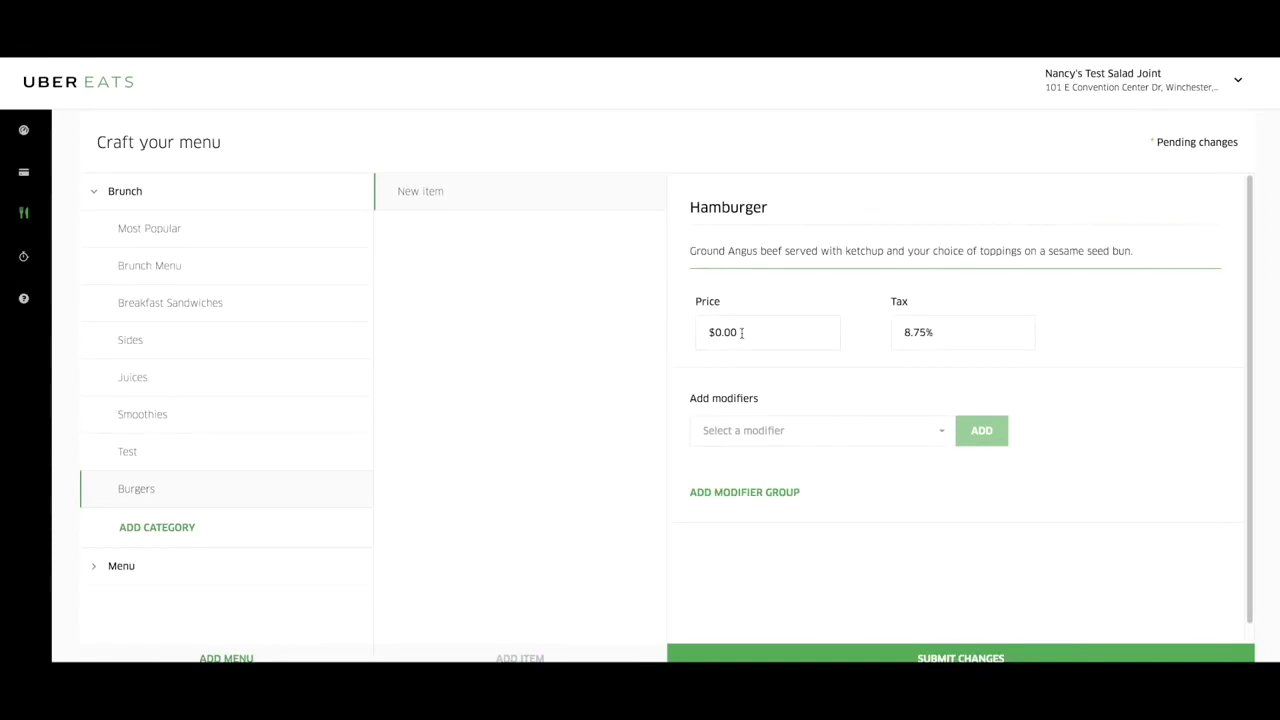
click(741, 333)
drag(741, 333, 691, 332)
text(5.0)
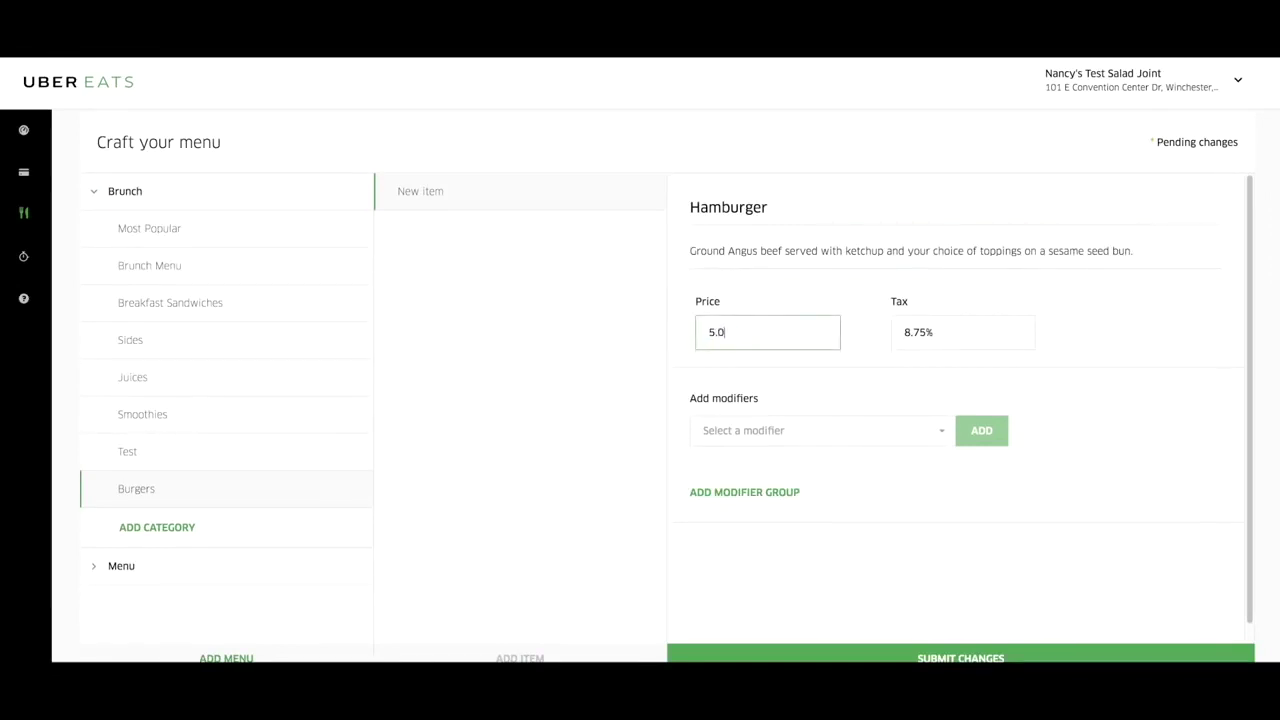
text(0)
key(Tab)
key(BackSpace)
key(BackSpace)
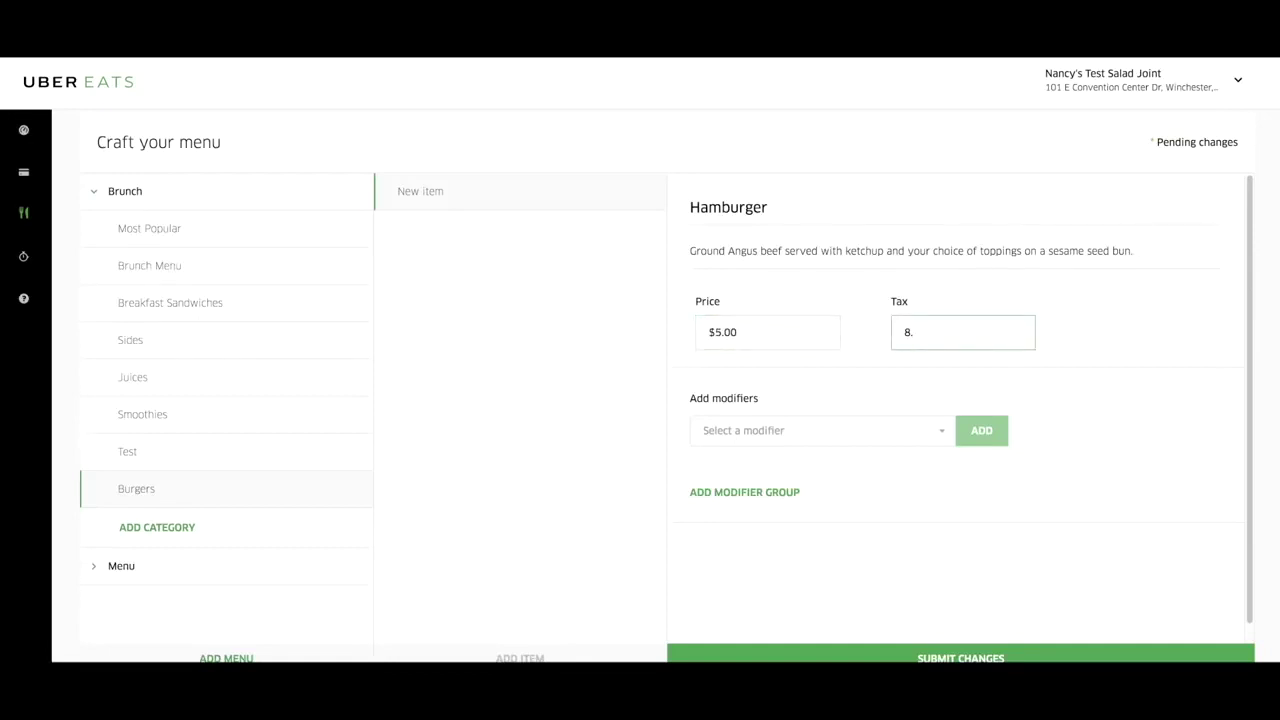
text(25)
Attach the Choice of Bun modifier group to the Hamburger
click(781, 420)
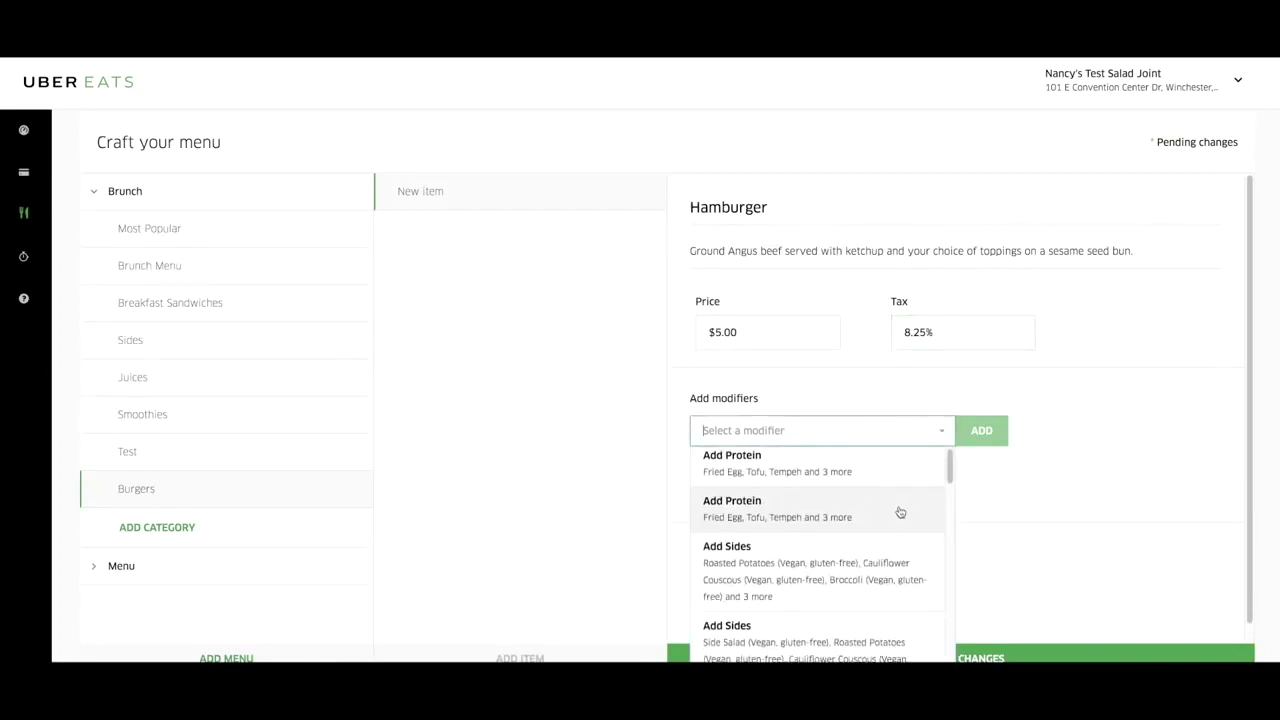
scroll(900, 512, down, 5)
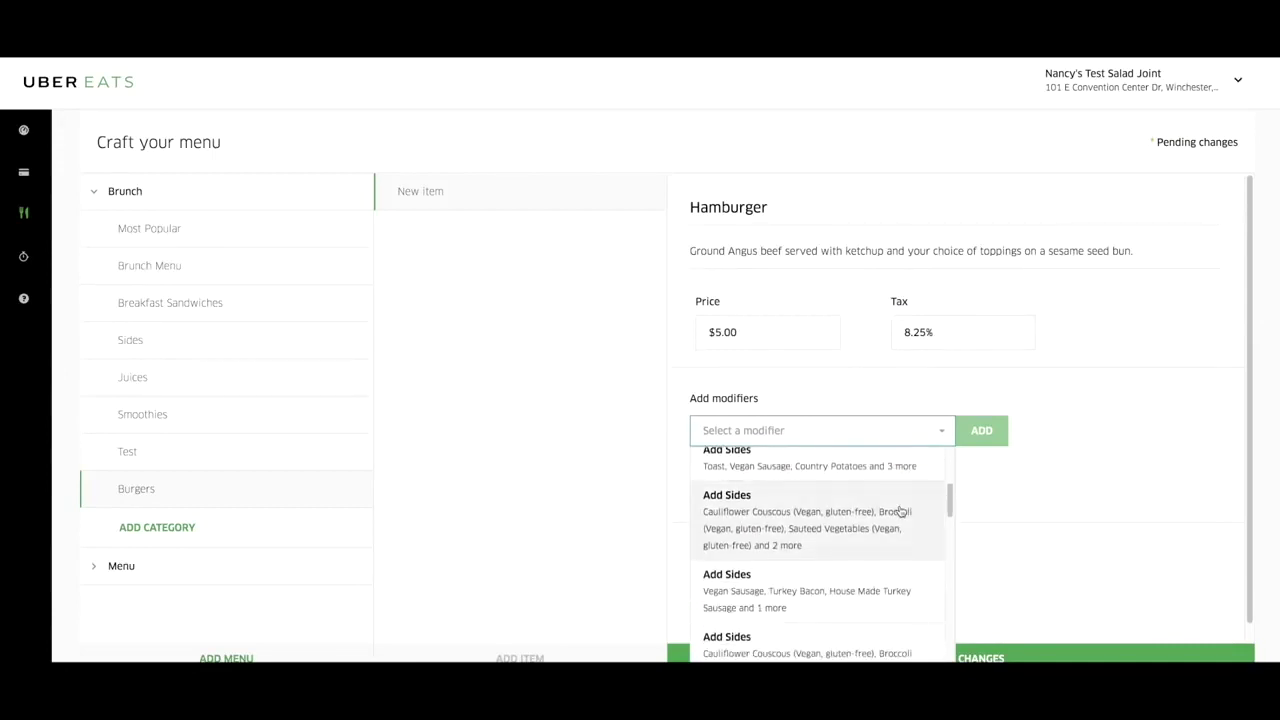
scroll(880, 520, down, 5)
scroll(871, 534, up, 2)
click(872, 503)
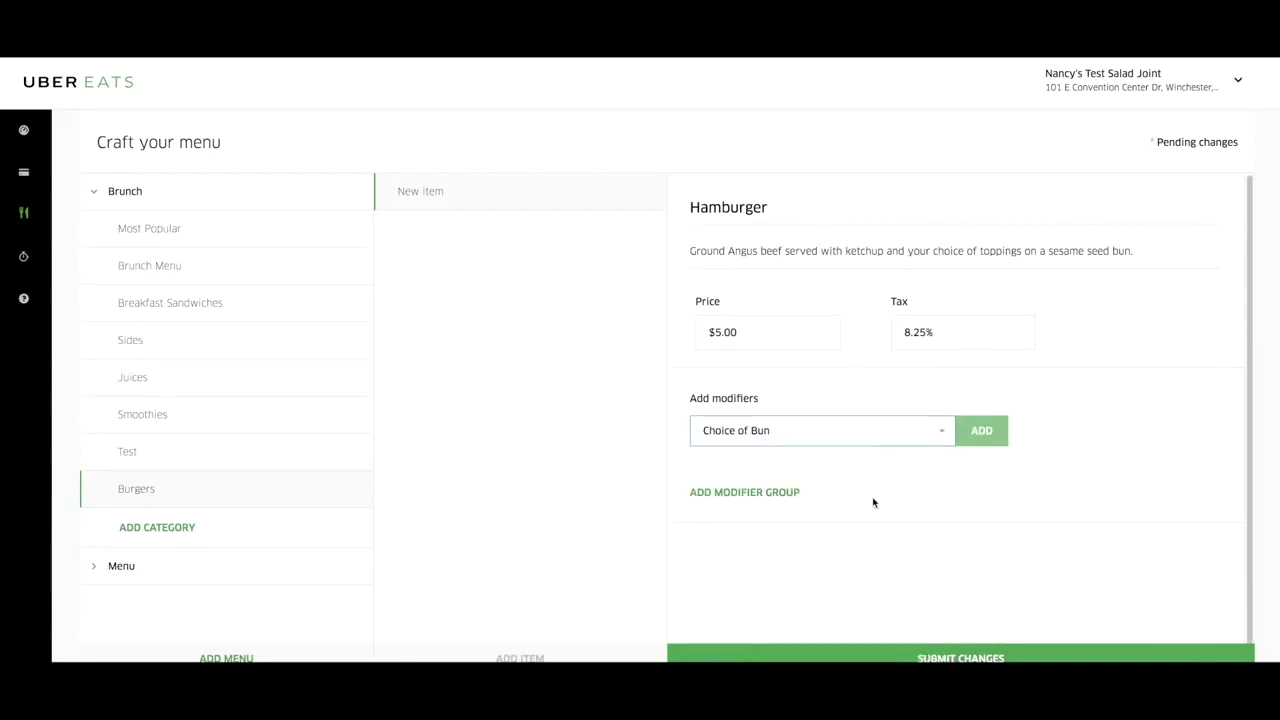
click(977, 446)
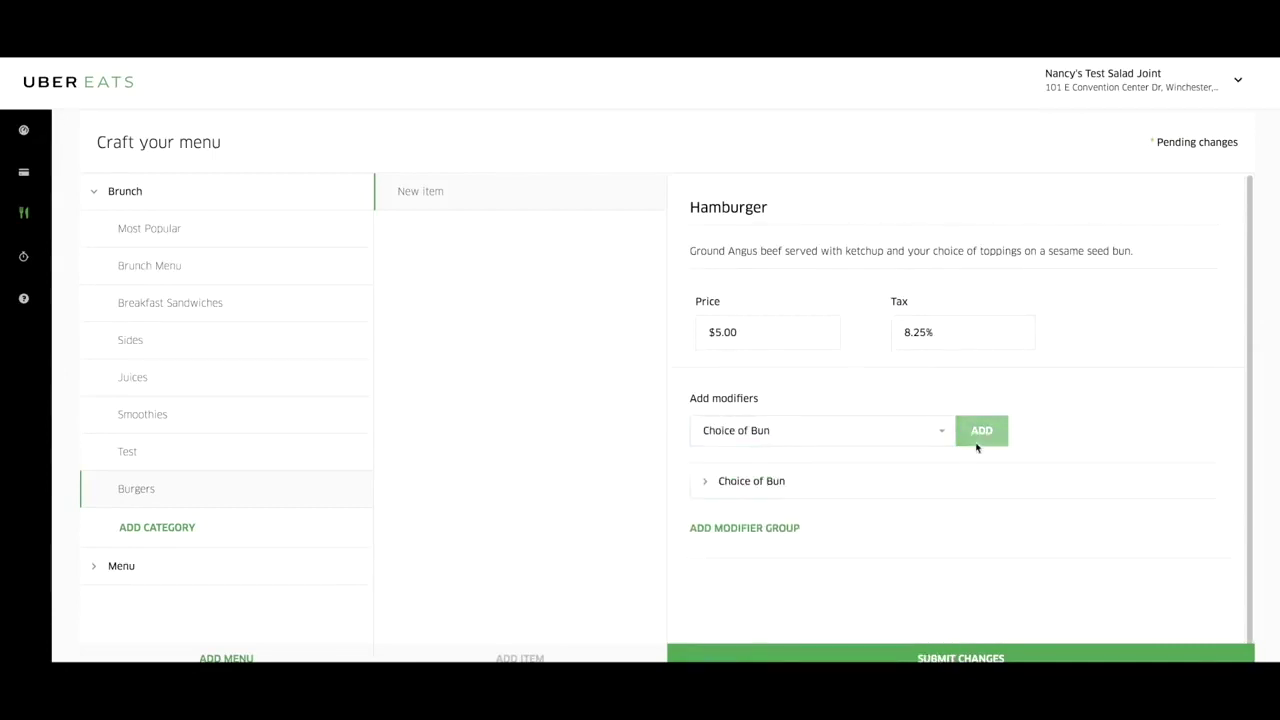
Remove Choice of Bun from the Hamburger again, leaving no modifiers
mouse_move(1123, 481)
mouse_move(946, 494)
click(1207, 483)
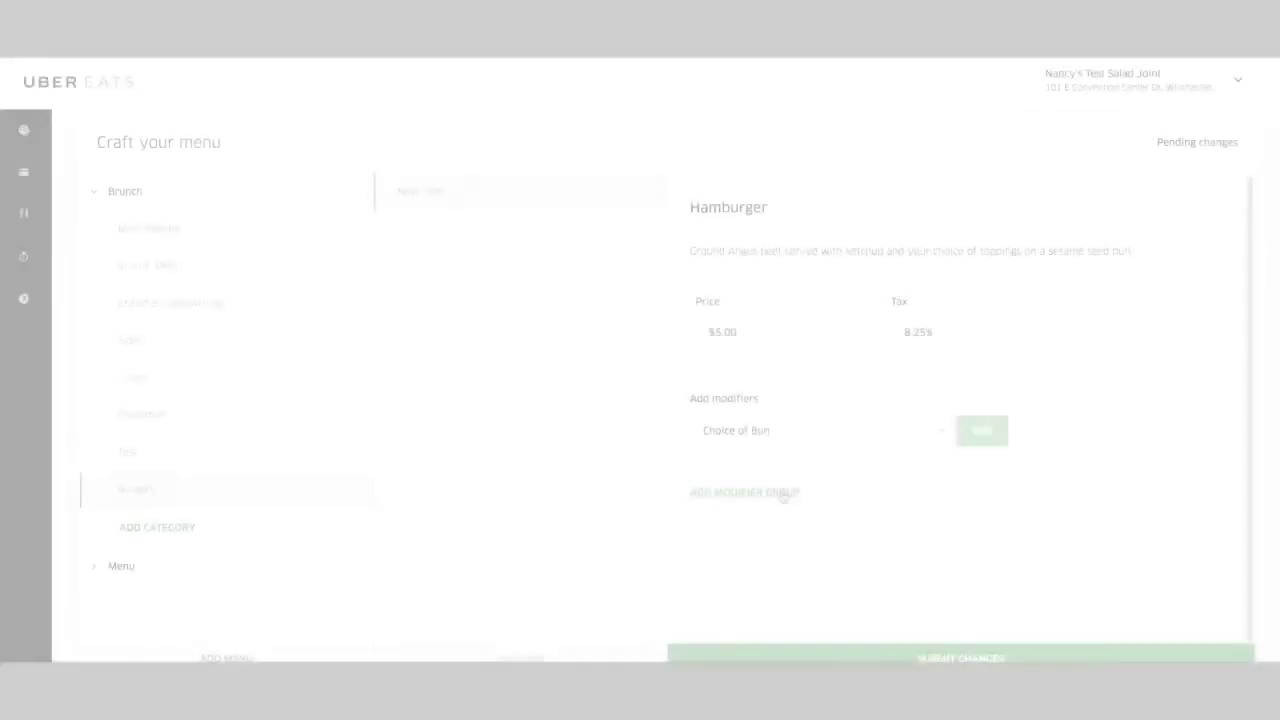
Create a modifier group titled 'Choice of Toppings' allowing a range of 0 to 5 picks
click(782, 493)
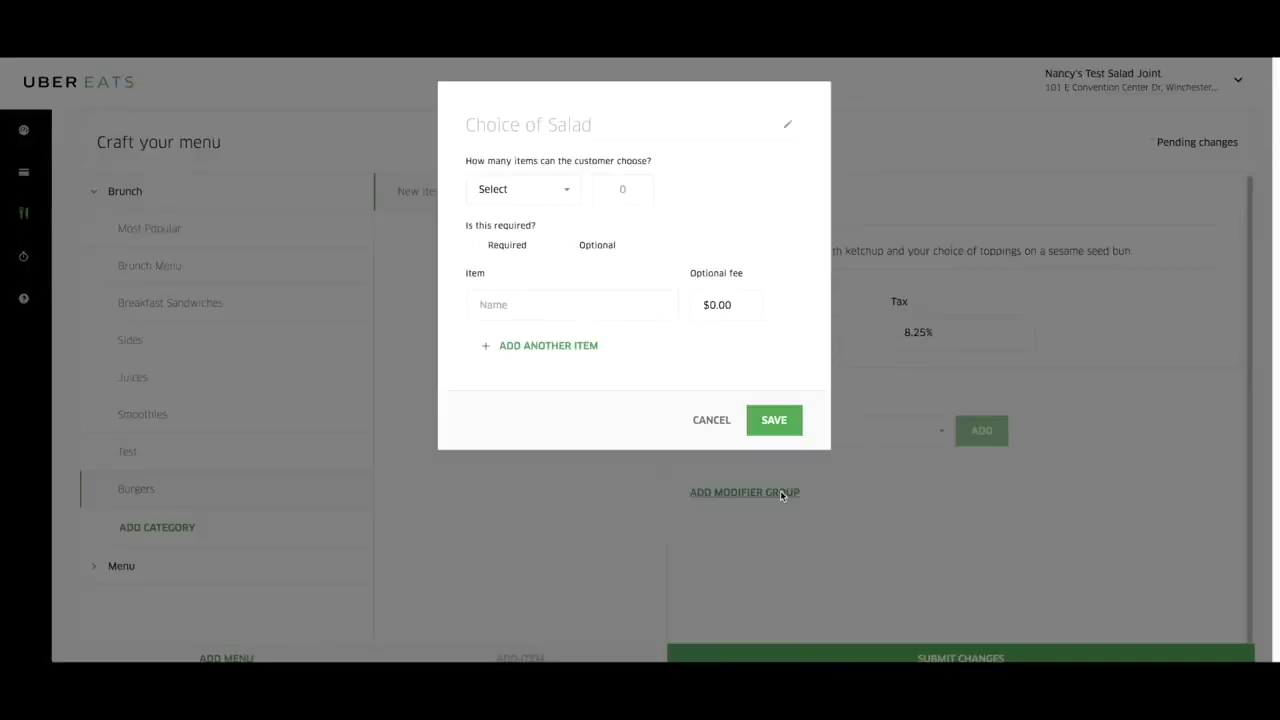
text(Choice of Toppings)
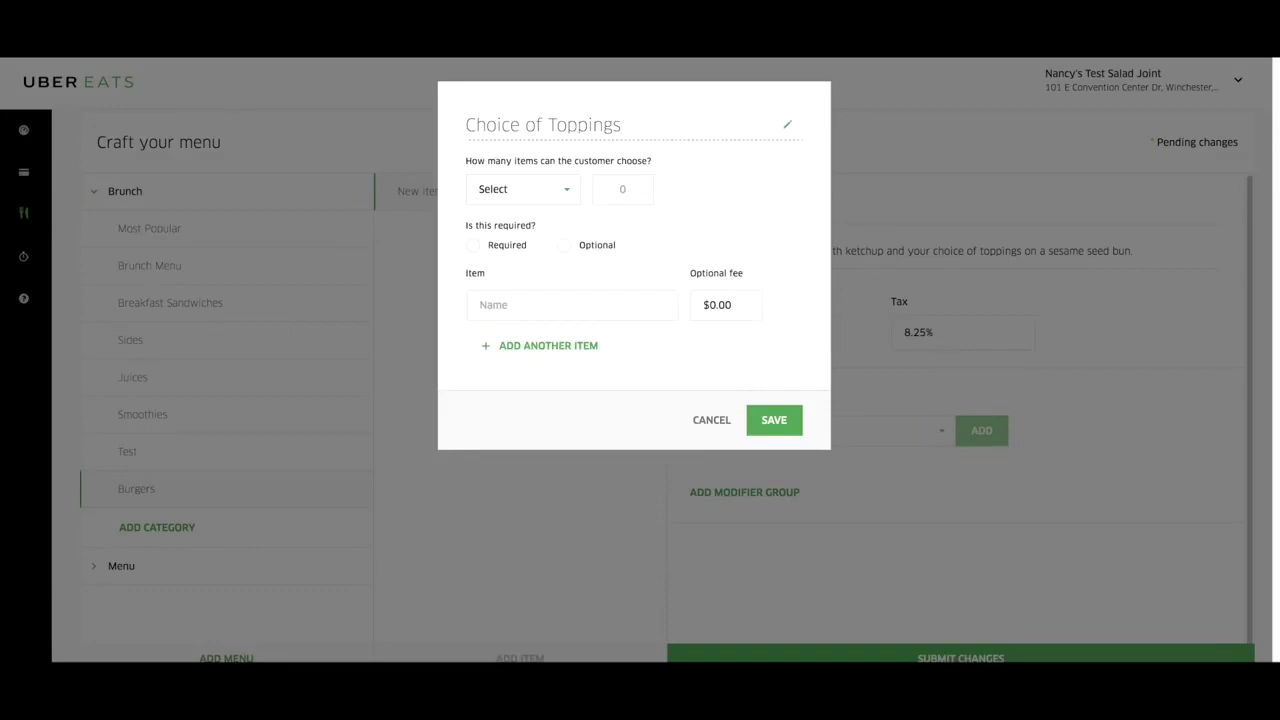
click(560, 194)
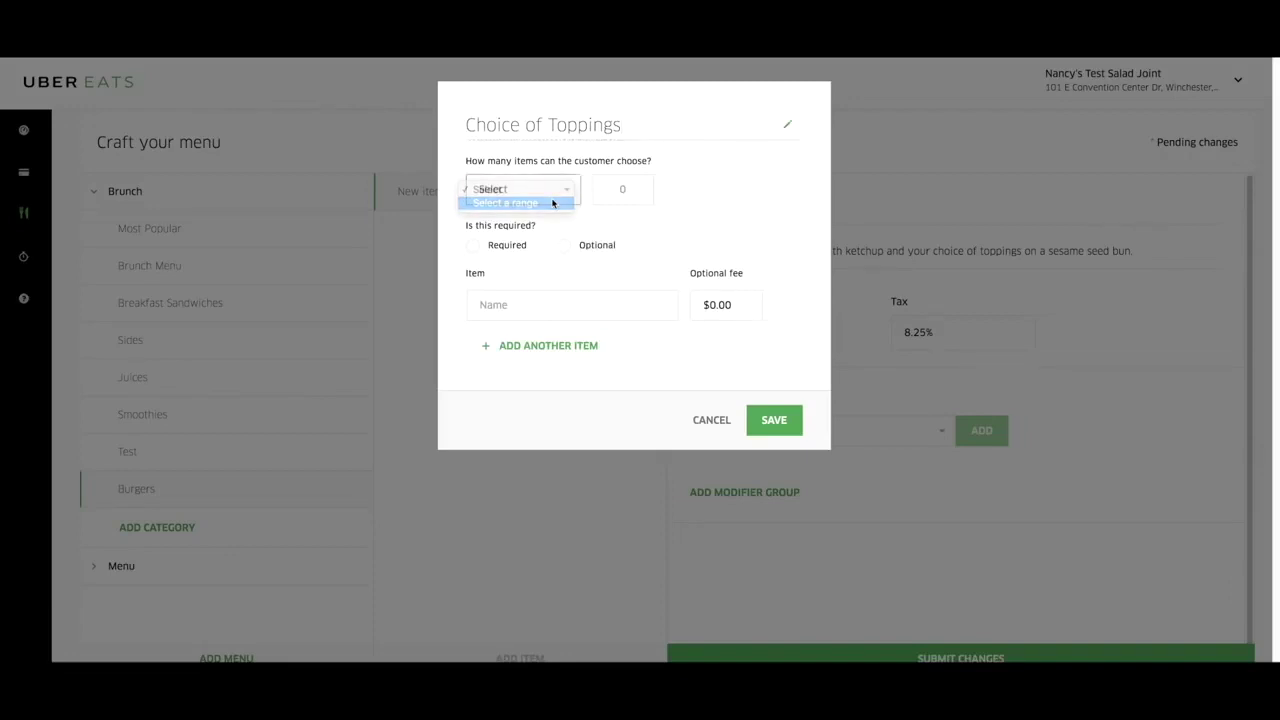
click(552, 203)
click(713, 190)
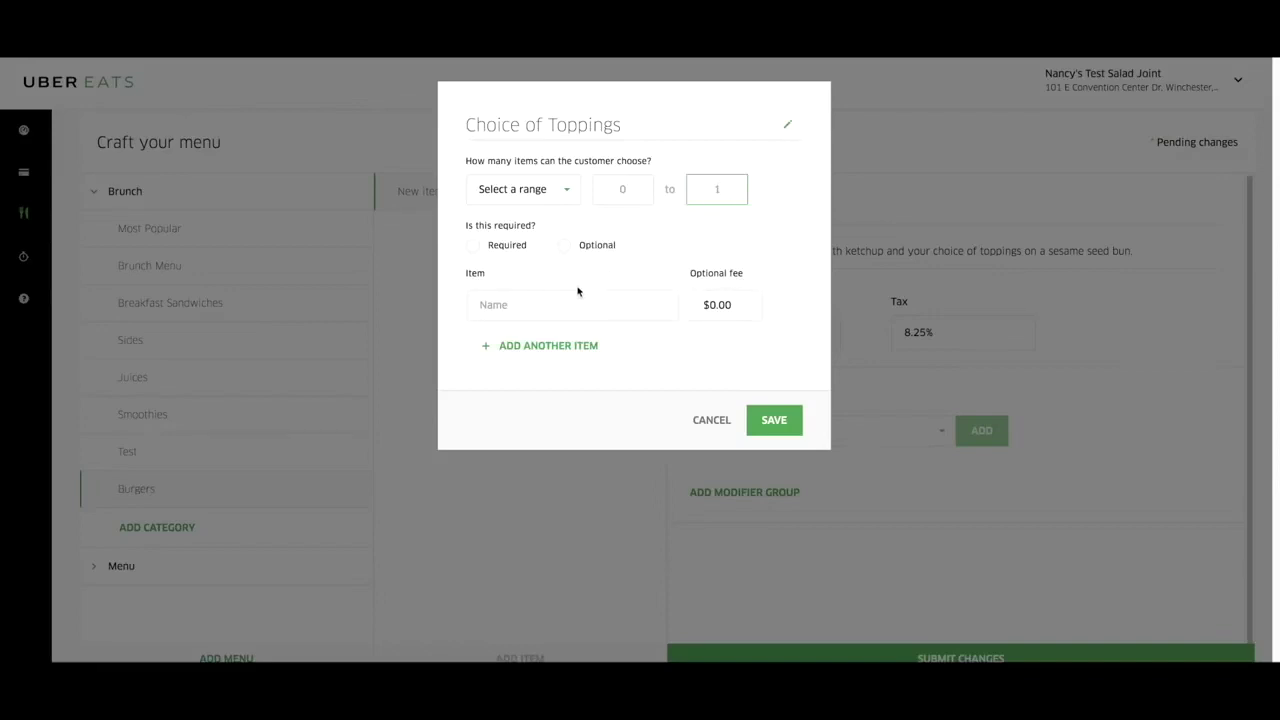
key(BackSpace)
text(5)
Add the toppings Add Cheese and Add Lettuce at $1.00 each
click(610, 302)
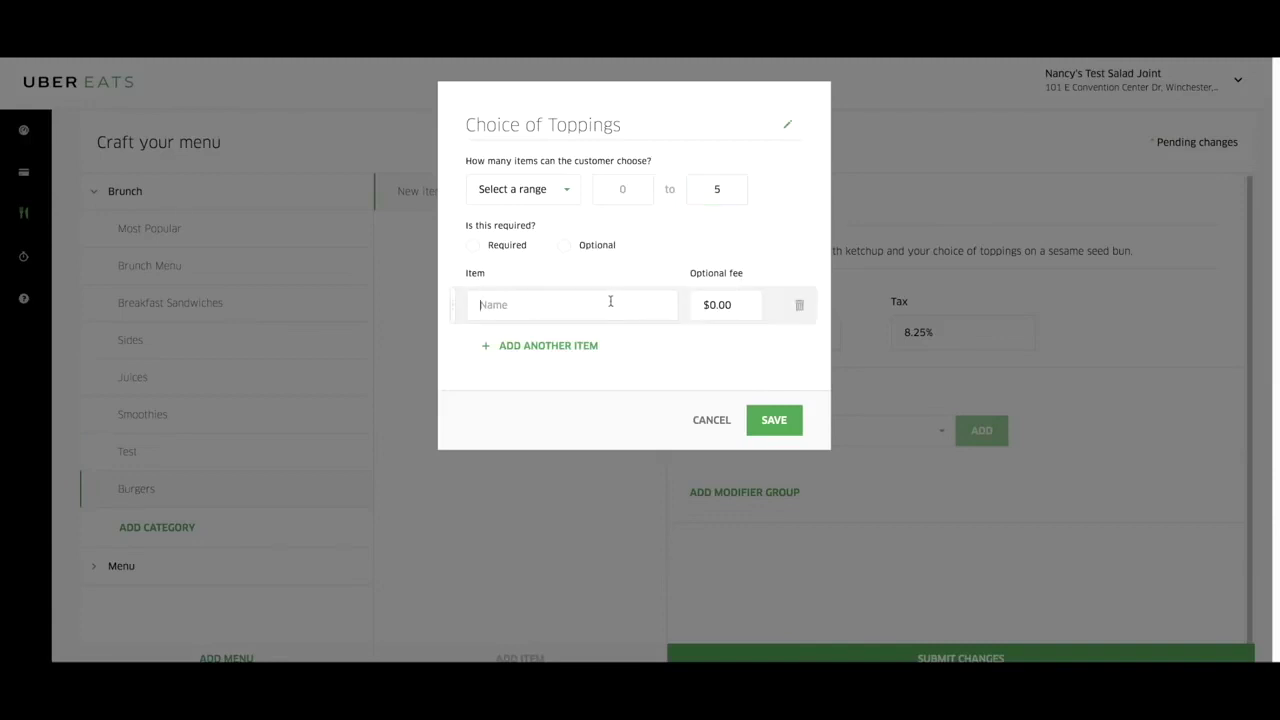
text(Add Cheese)
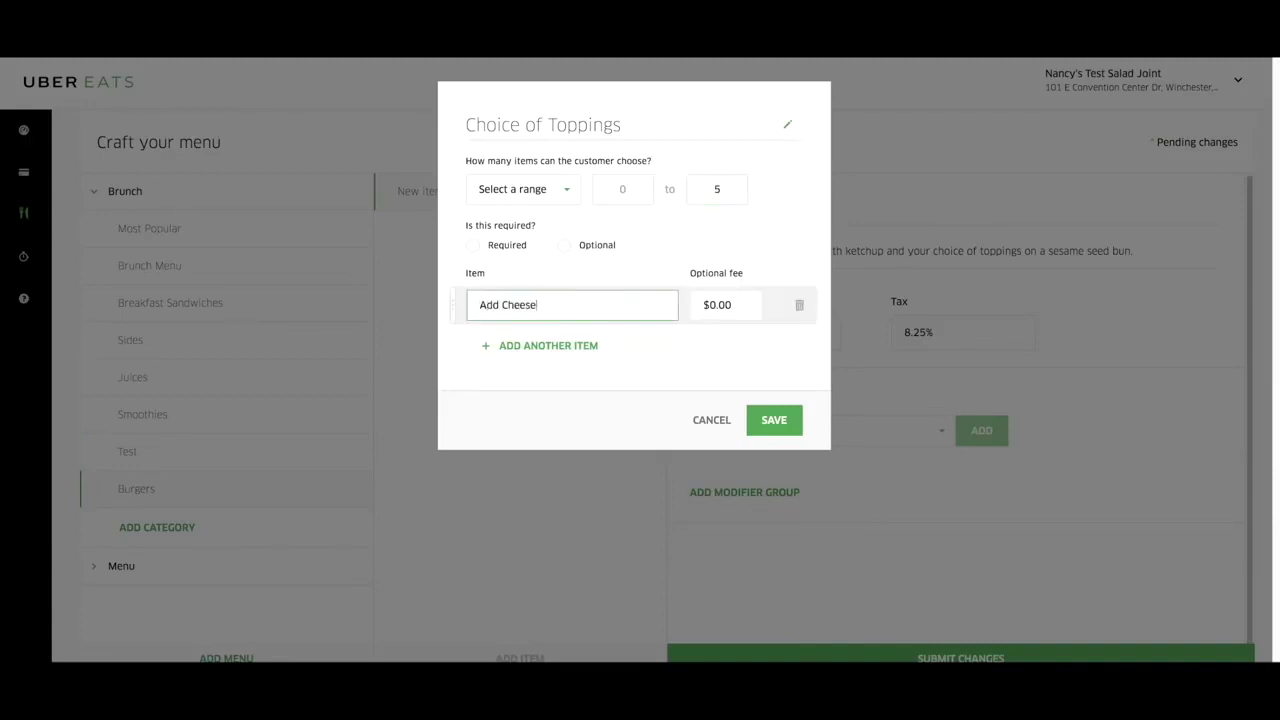
key(Tab)
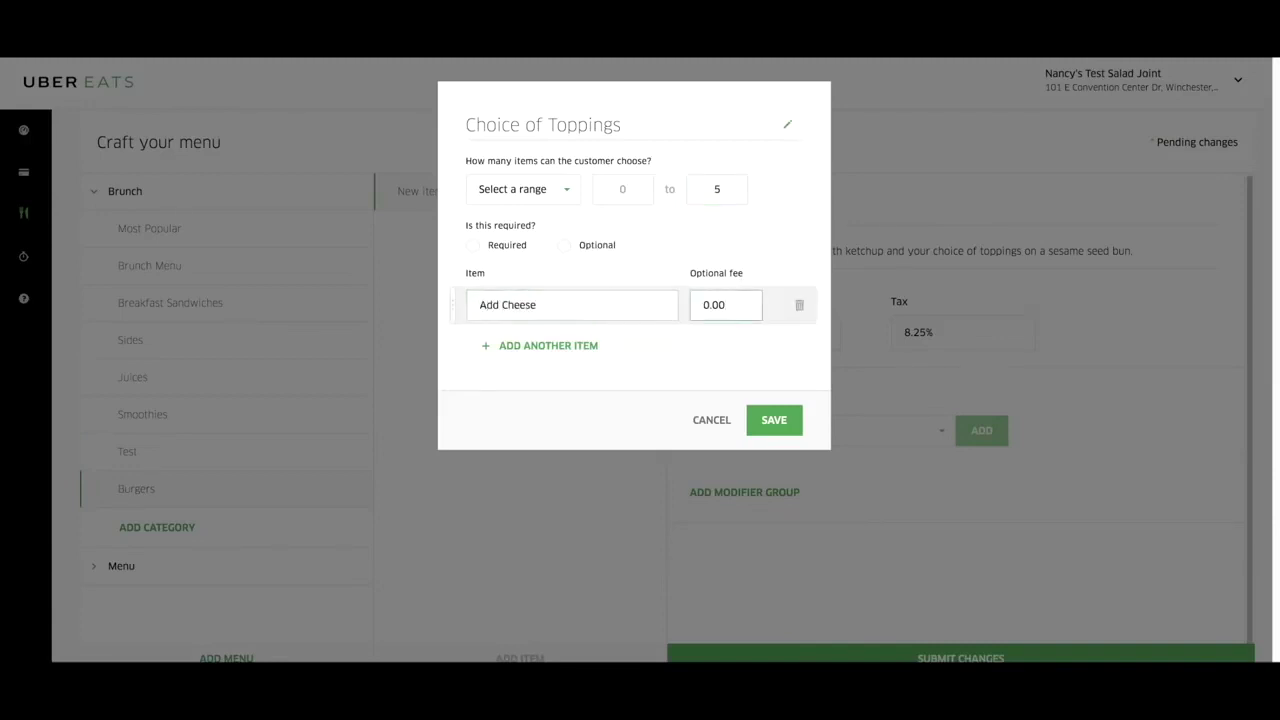
key(BackSpace)
key(BackSpace)
key(BackSpace)
key(BackSpace)
text(1.00)
click(568, 345)
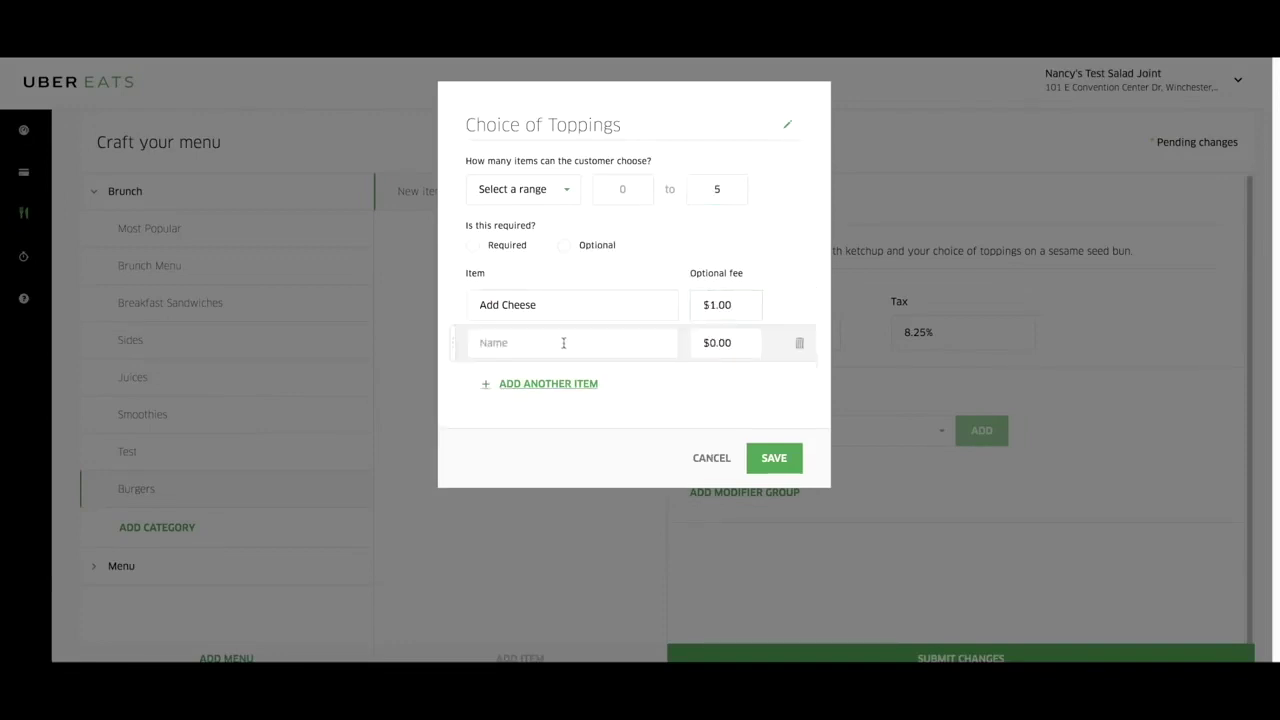
text(Add Lettuce)
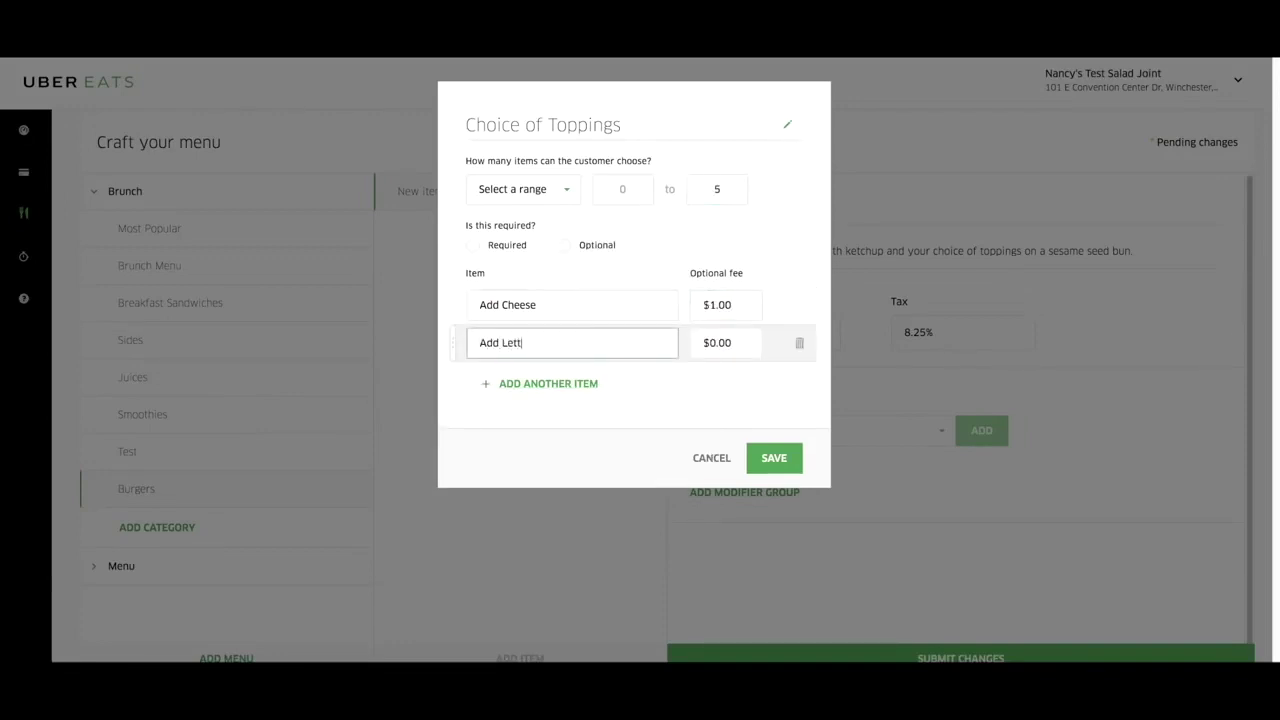
click(725, 343)
text(1.0)
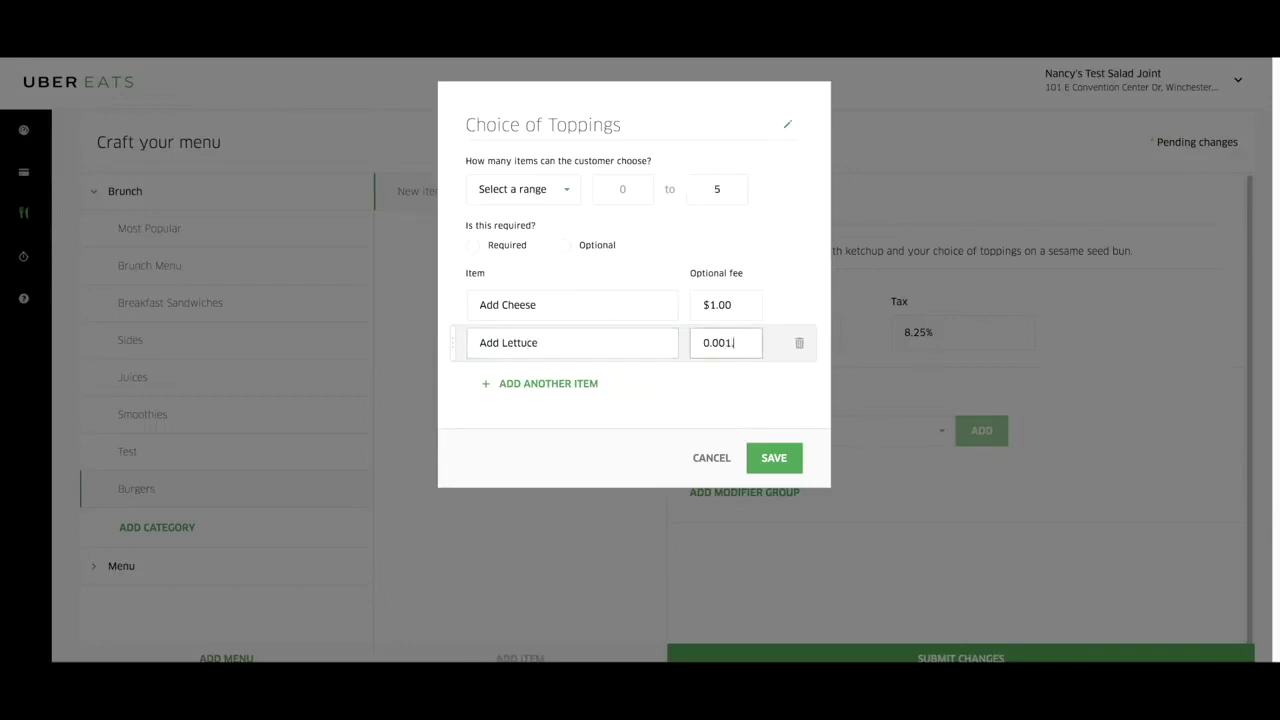
key(BackSpace)
key(BackSpace)
key(BackSpace)
key(BackSpace)
key(BackSpace)
key(BackSpace)
key(BackSpace)
text(1.00)
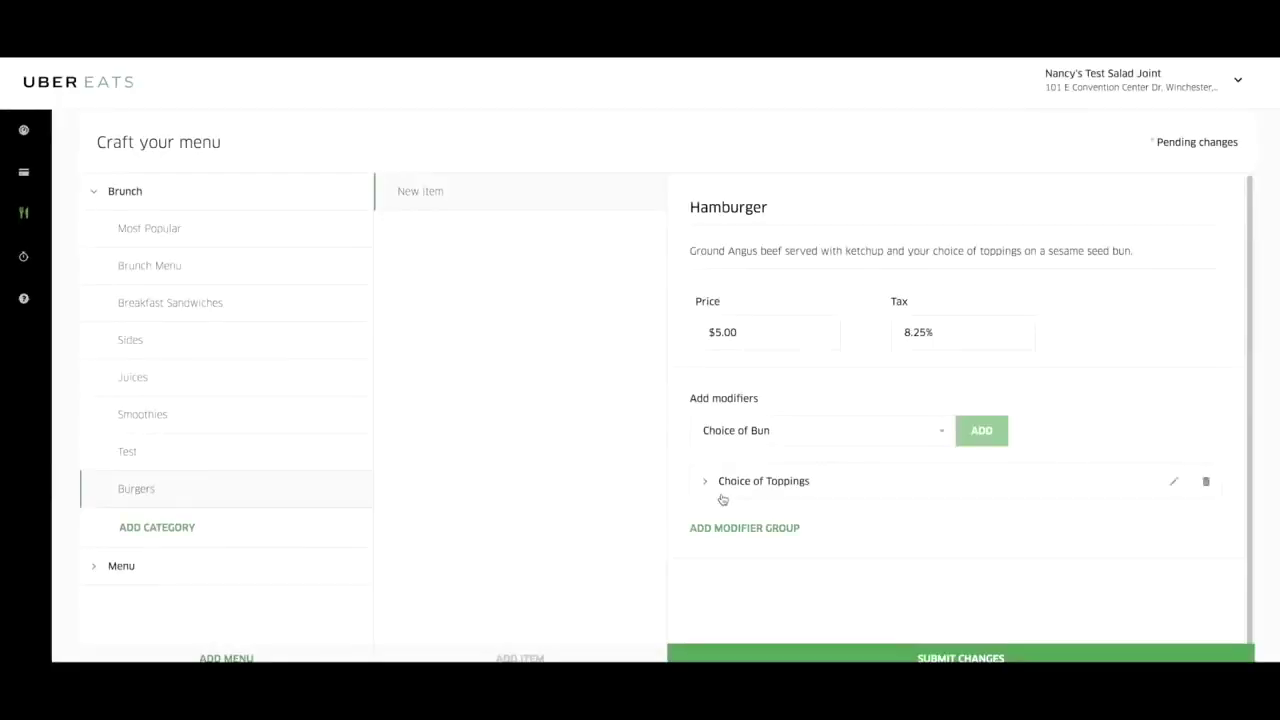
Review the Choice of Toppings items and submit the Hamburger changes
scroll(760, 494, down, 2)
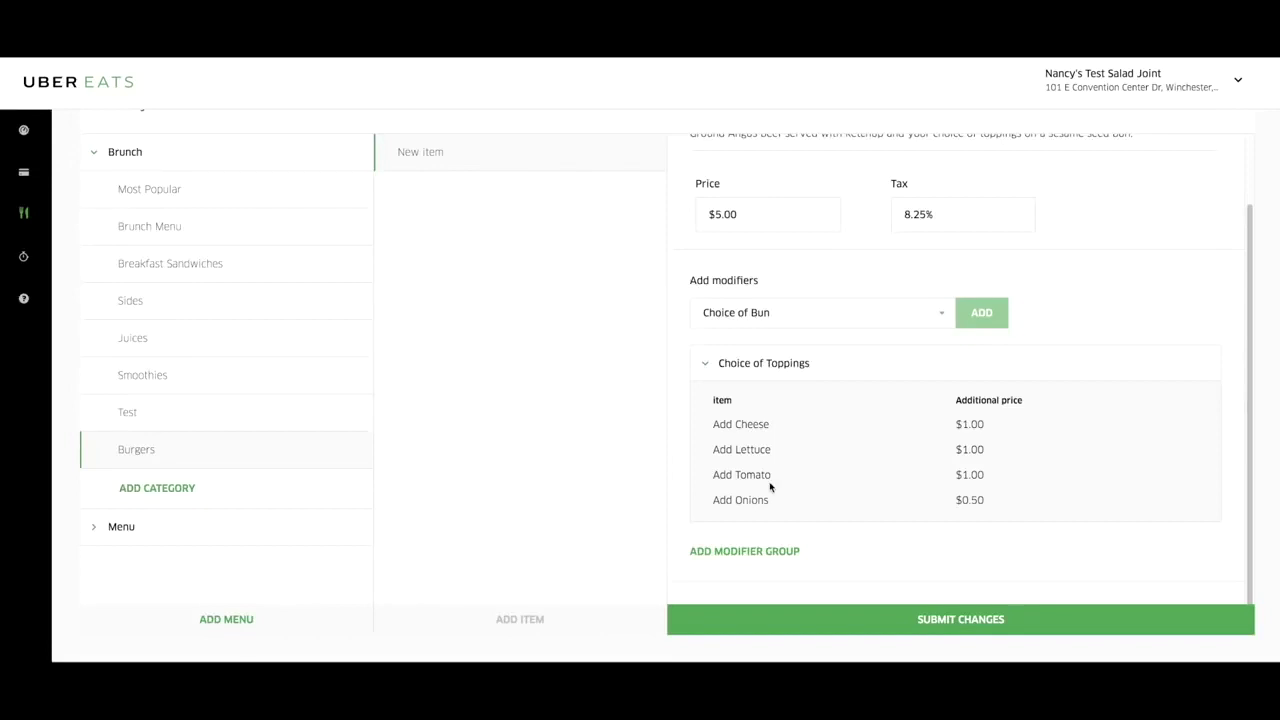
scroll(850, 550, down, 1)
click(928, 610)
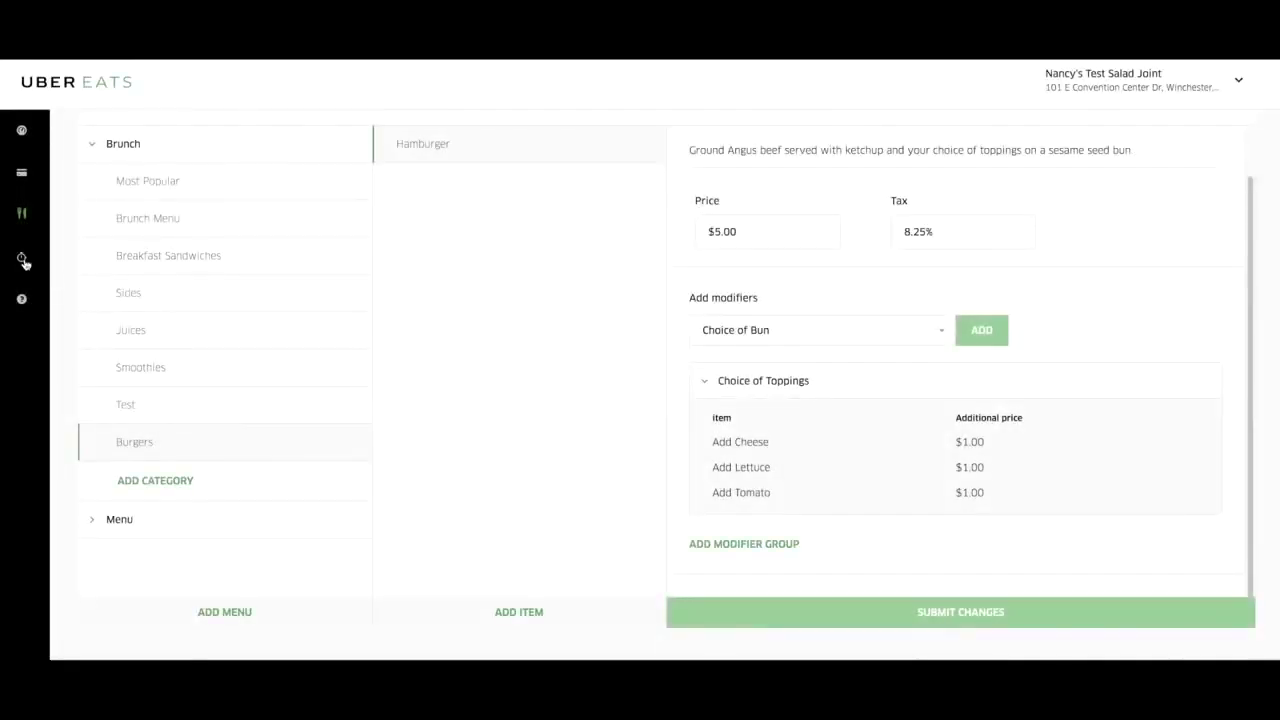
On Preparation Times, change the average prep time from 50 to 15 minutes
mouse_move(25, 262)
click(25, 262)
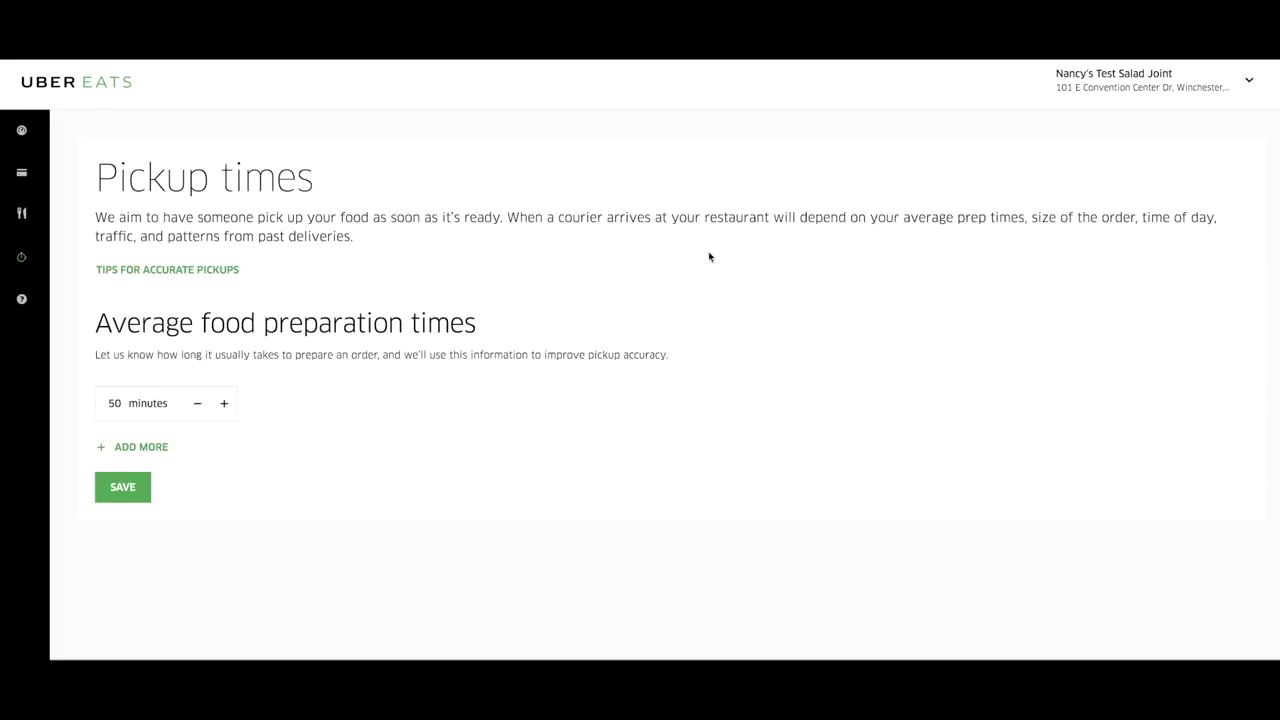
double_click(111, 403)
text(03)
double_click(112, 403)
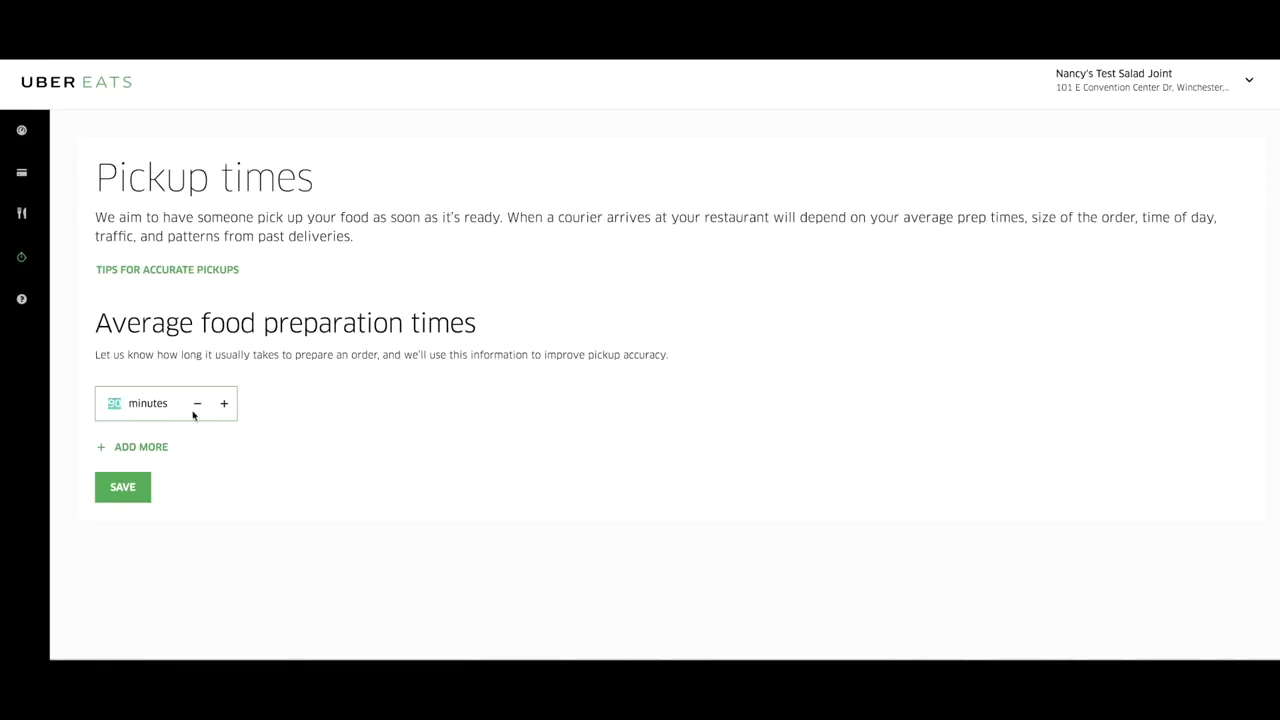
text(90)
key(BackSpace)
text(5)
click(244, 456)
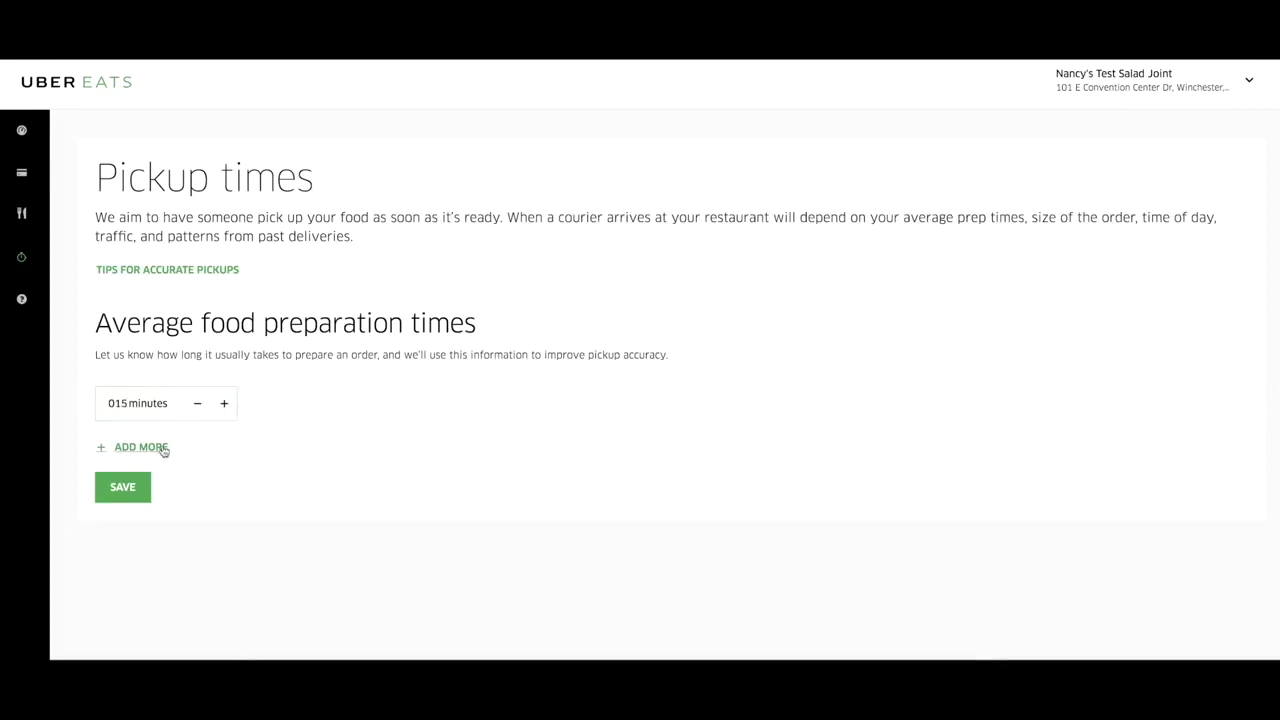
Add an extra 15-minute Friday prep-time entry starting at 05:00 PM
click(160, 448)
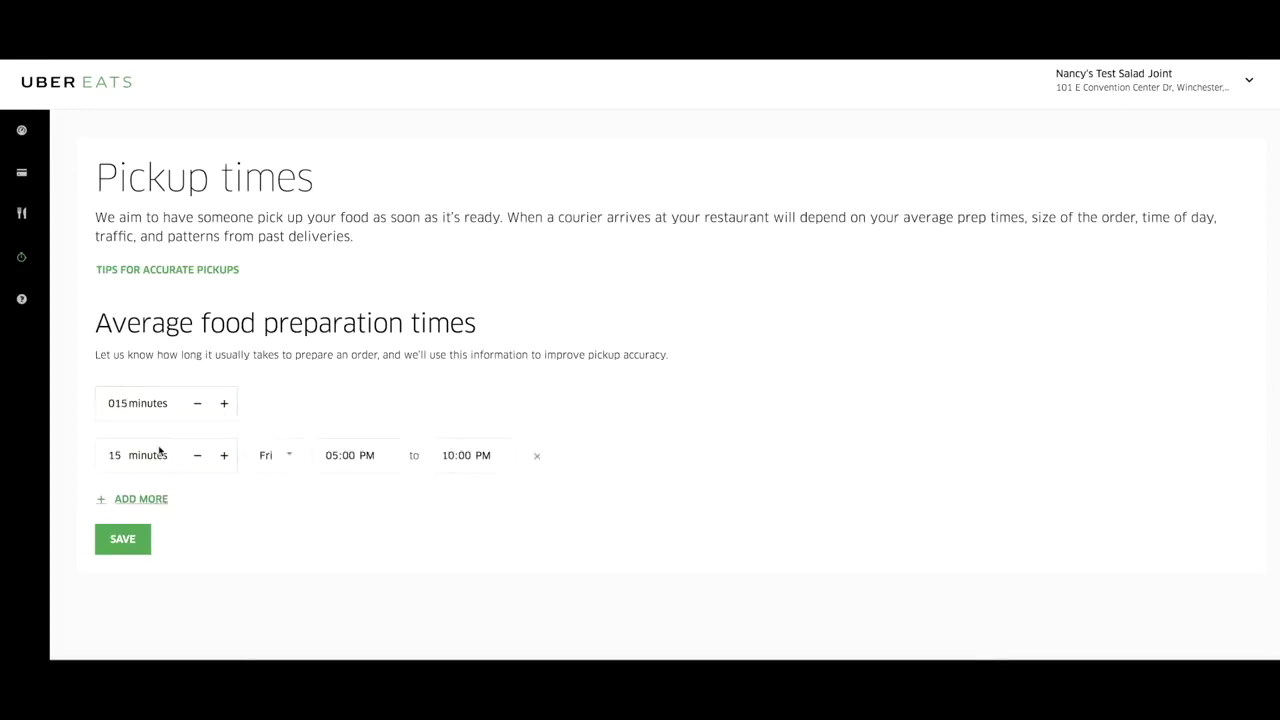
double_click(124, 403)
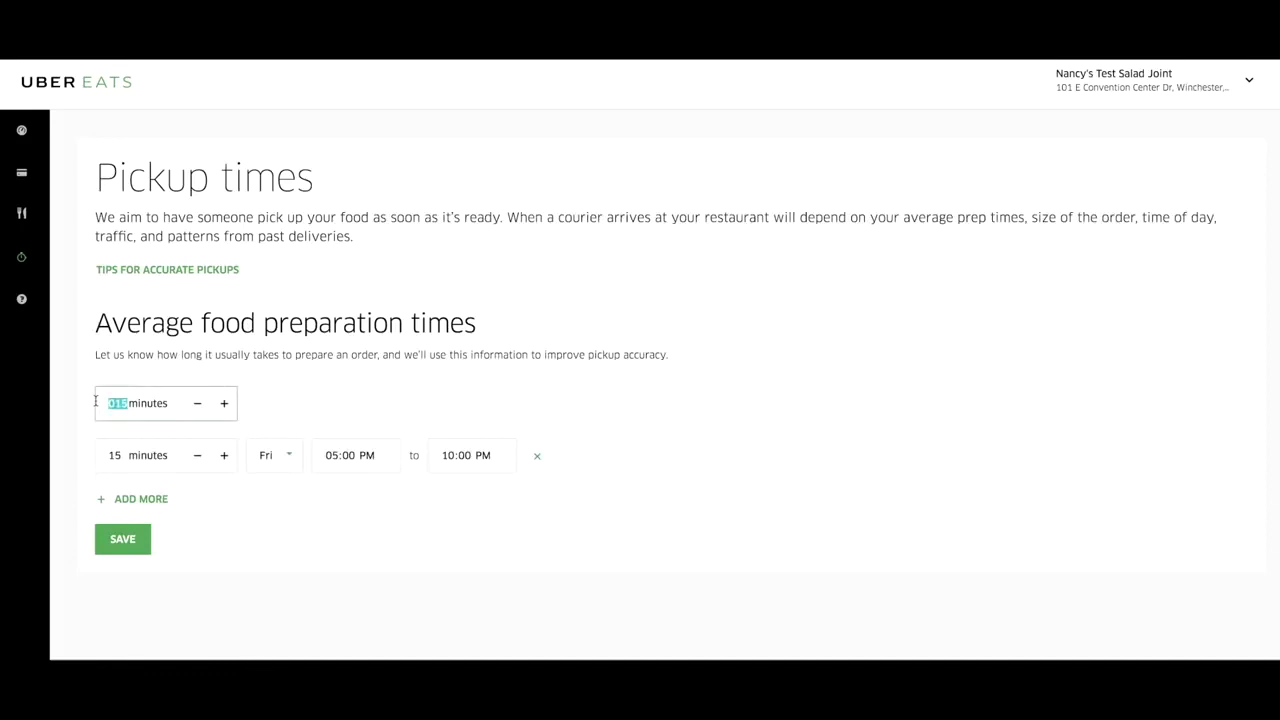
click(264, 430)
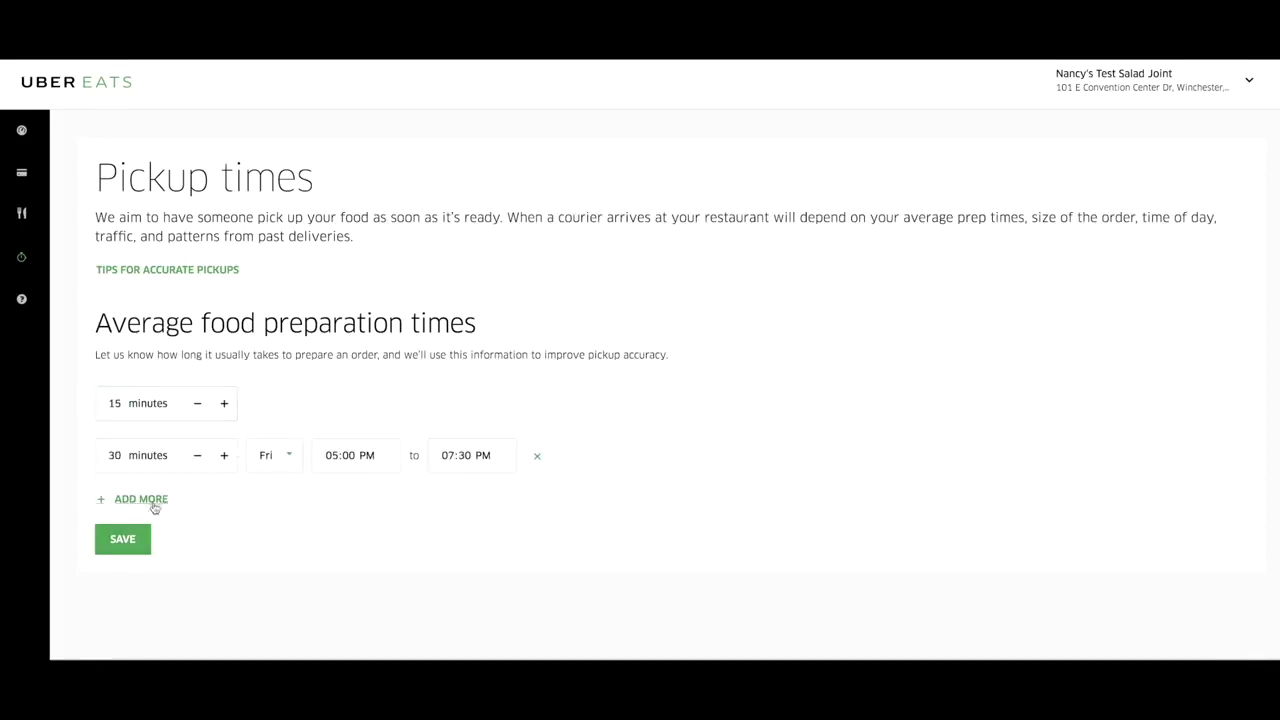
Expand the sidebar to reach the restaurant Help centre
mouse_move(34, 311)
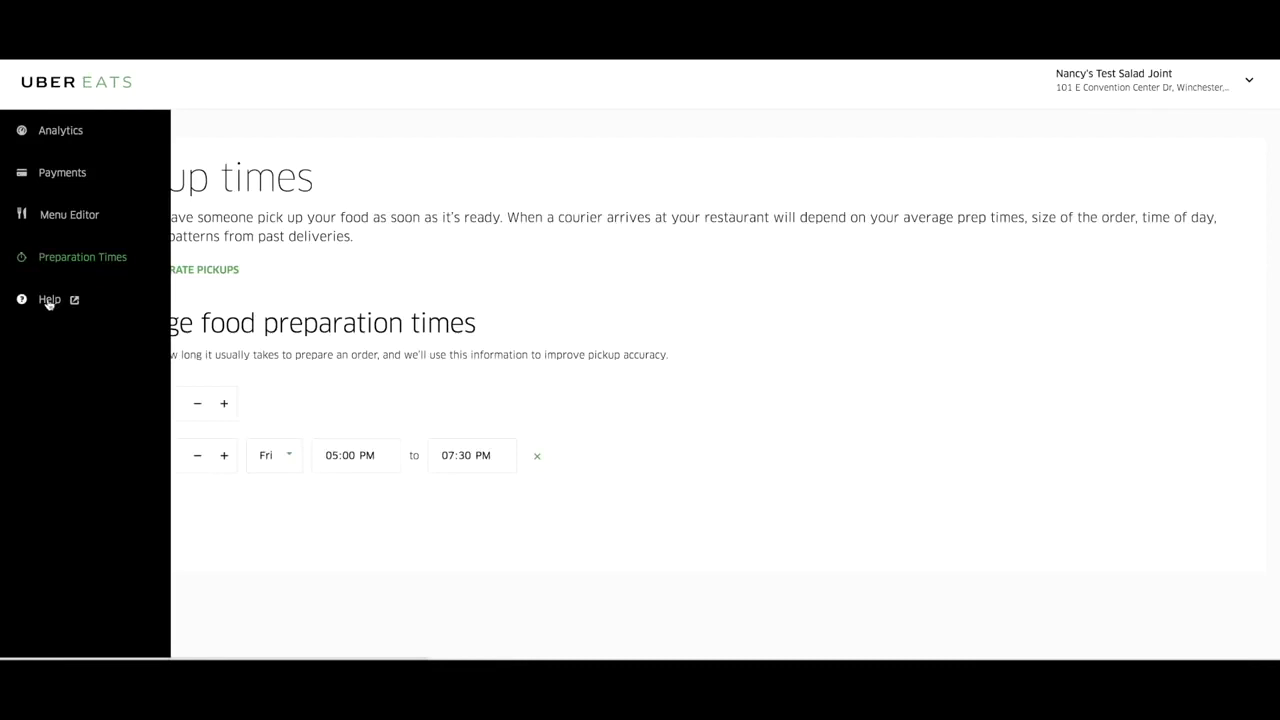